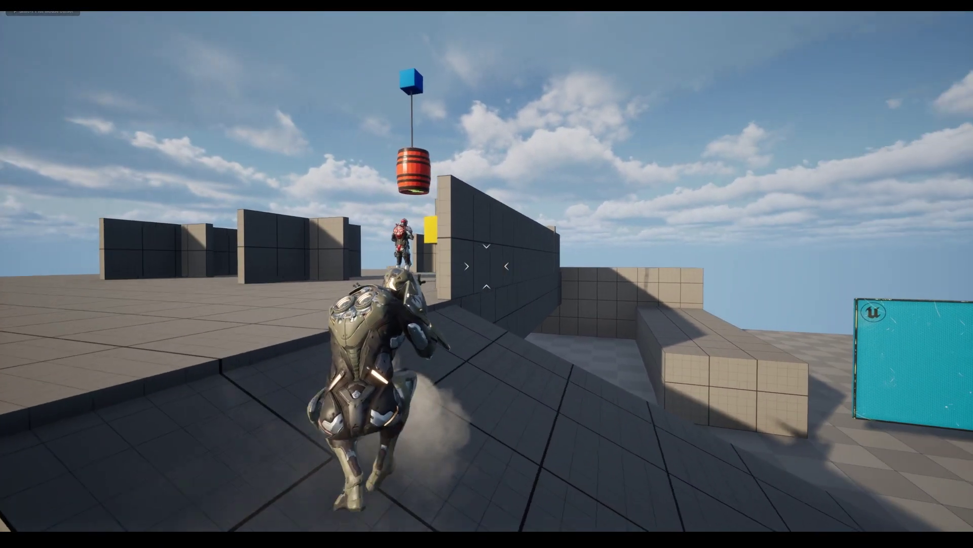
key("s")
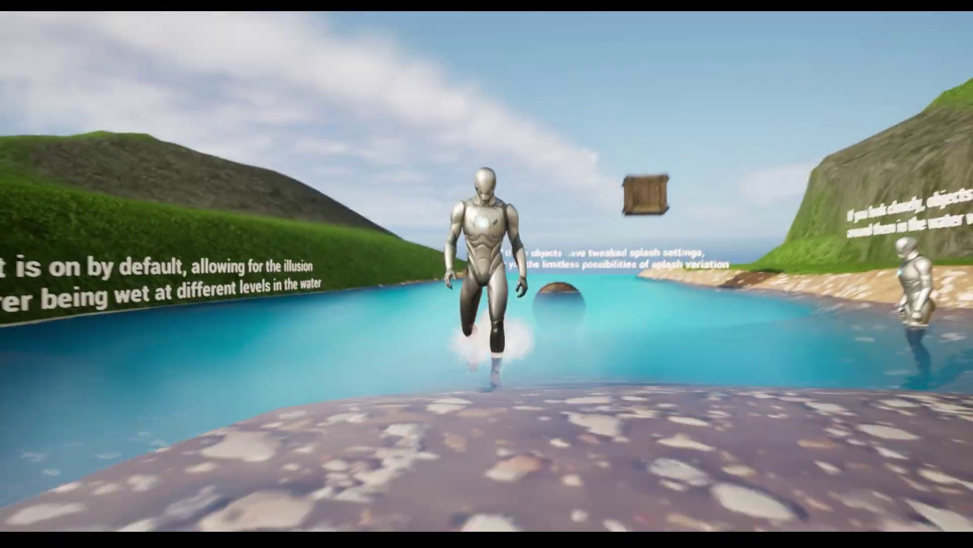
key("d")
key("space")
key("a")
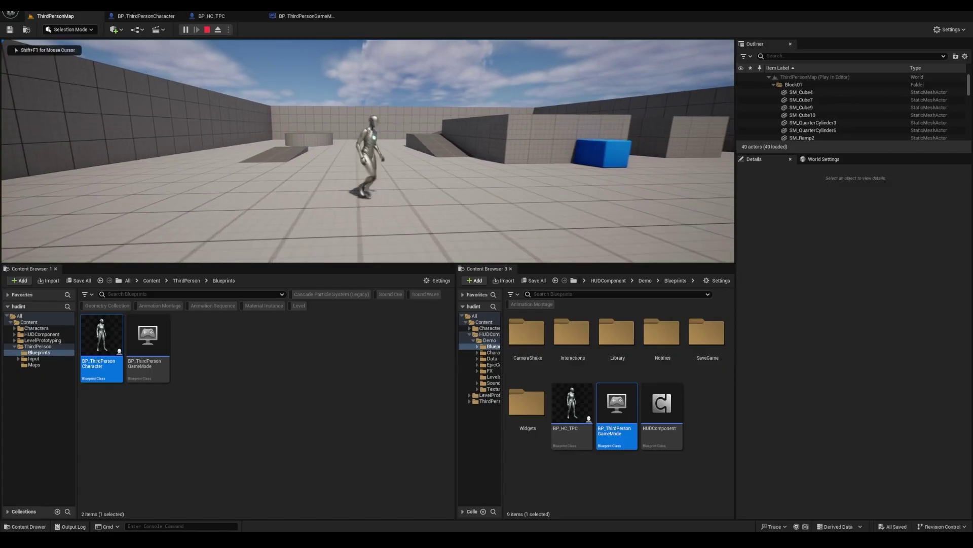
Open the pause menu in the running third-person level and try out its entries
key("p")
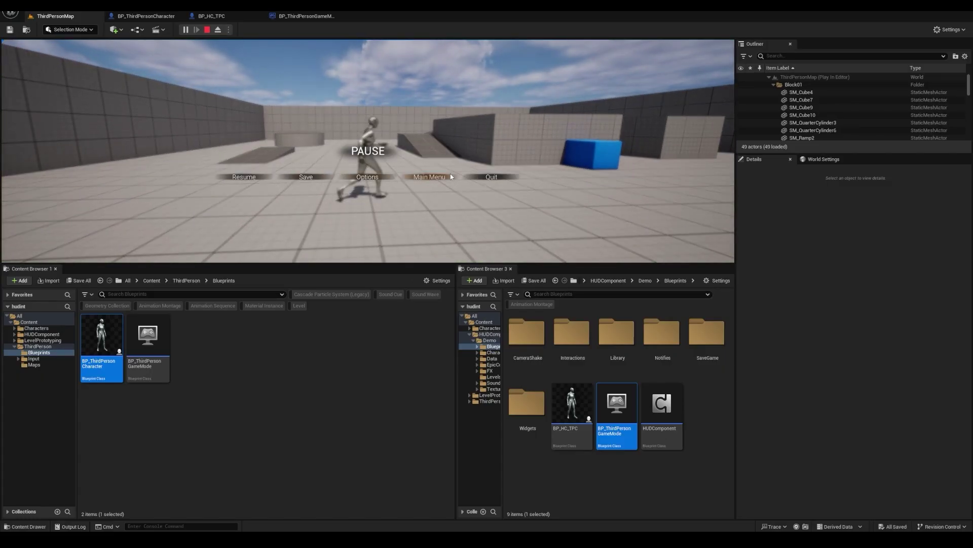
key("Return")
key("Escape")
key("Right")
key("Right")
key("Return")
key("Return")
left_click(314, 182)
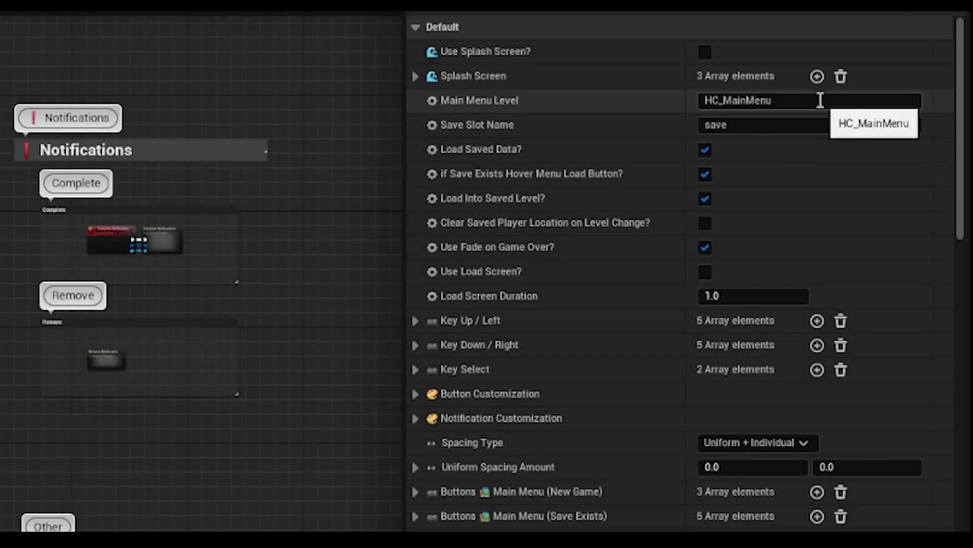
Enable the Use Splash Screen option in the HUD component's default settings
left_click(819, 98)
left_click(784, 103)
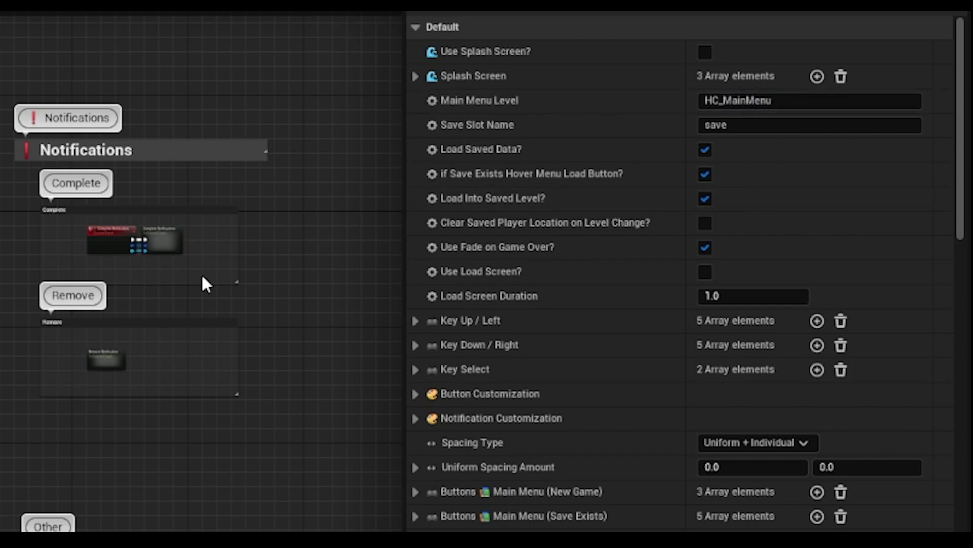
left_click_drag(813, 103, 545, 110)
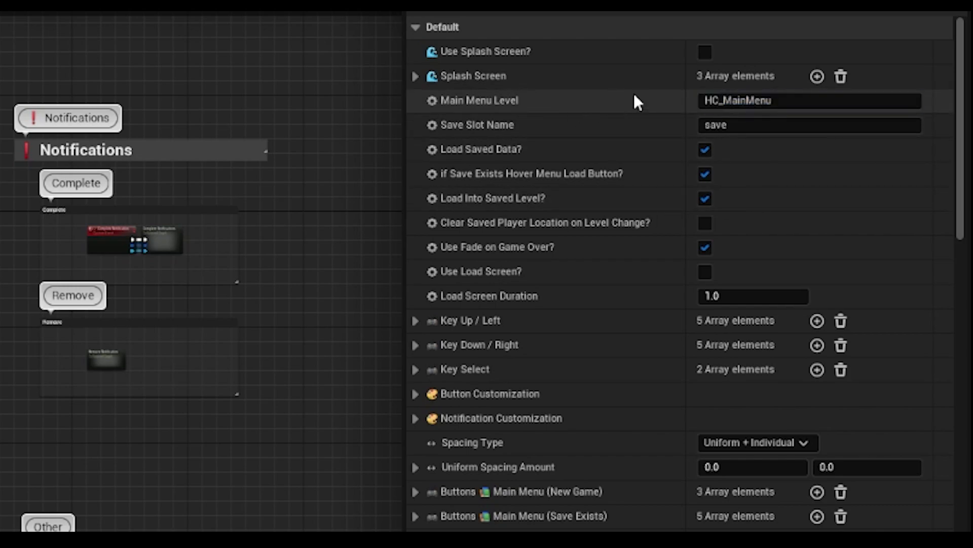
left_click(705, 51)
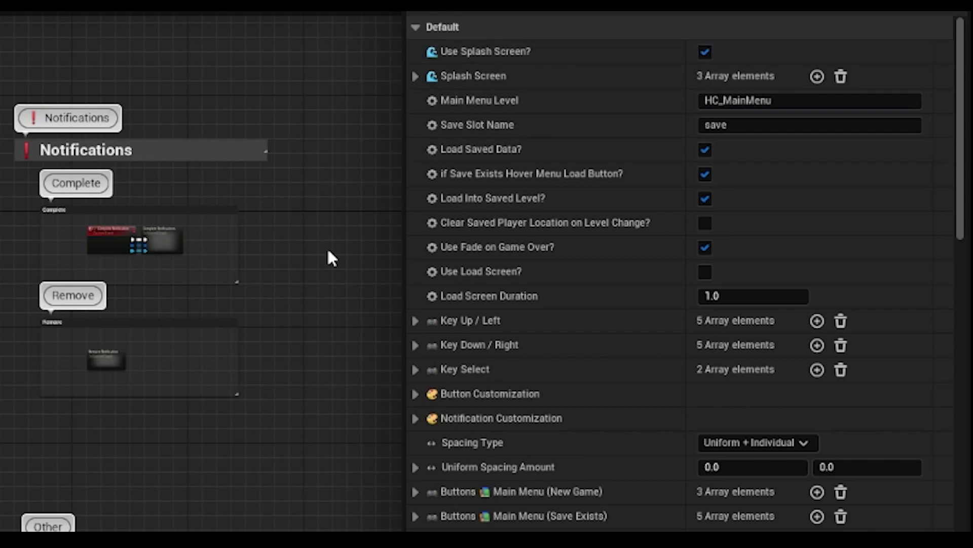
Examine the keys assigned in the Key Up / Left, Key Down / Right and Key Select arrays, and collapse them again
scroll(466, 266, "down", 1)
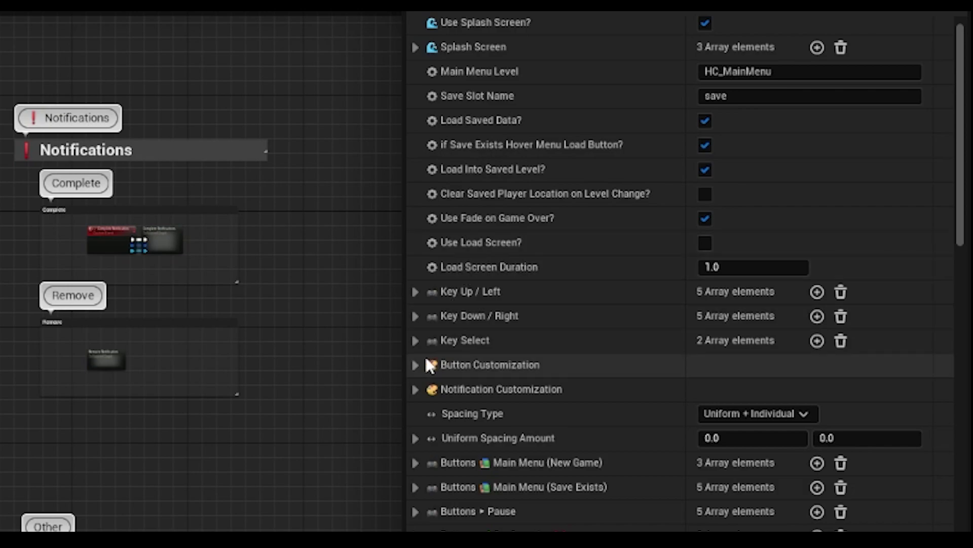
left_click(415, 340)
left_click(413, 315)
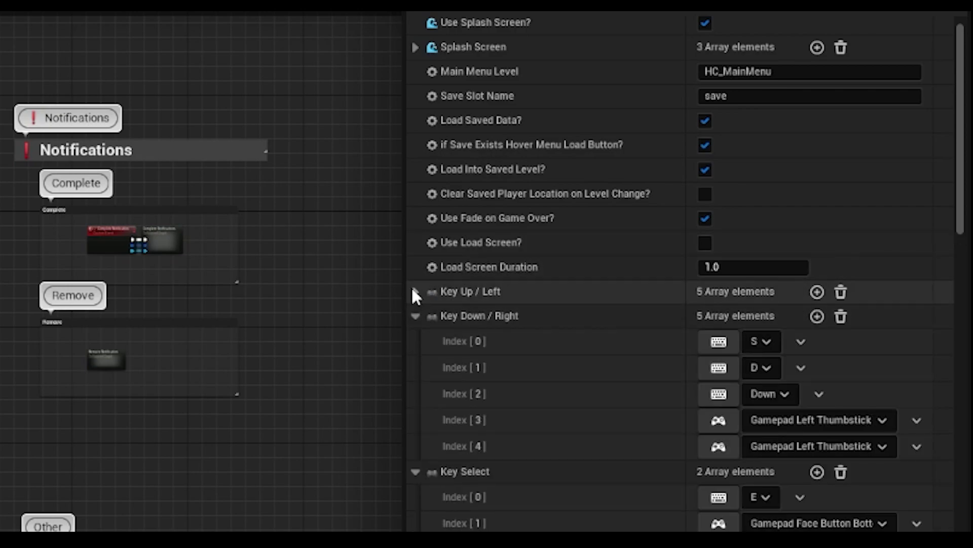
left_click(414, 292)
scroll(464, 304, "down", 2)
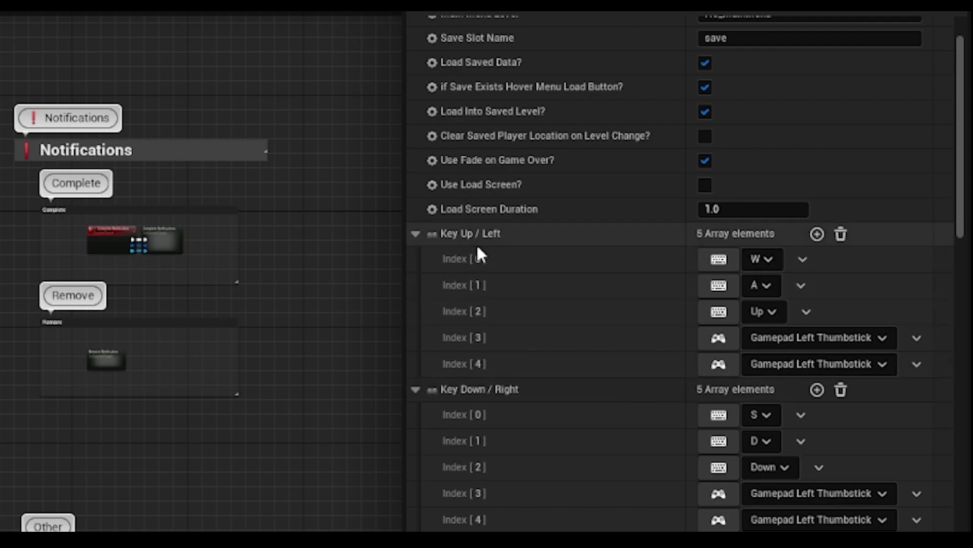
left_click(415, 234)
left_click(414, 259)
left_click(414, 283)
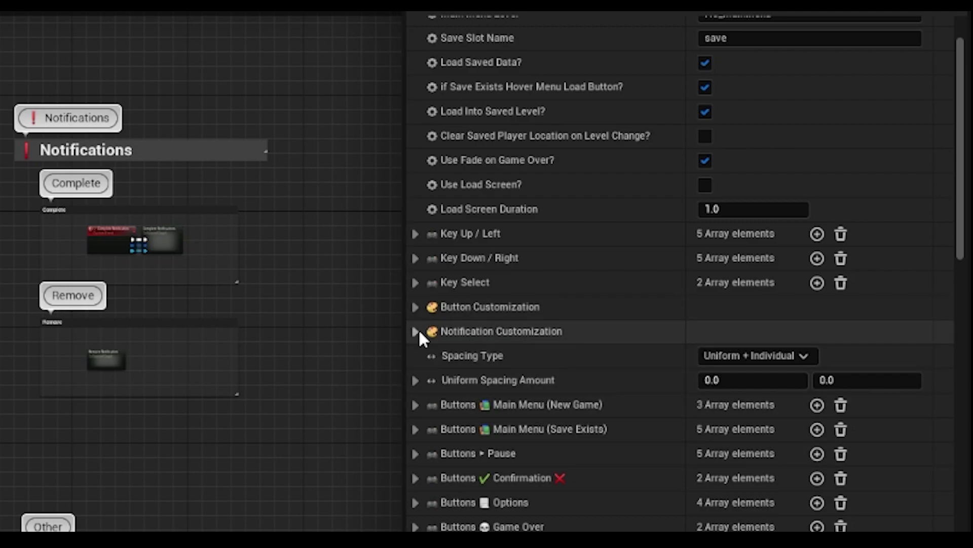
Examine the Button Customization settings, including Button Size, Button Style and the image choices for the Normal state
left_click(414, 307)
left_click(430, 380)
left_click(430, 356)
scroll(441, 401, "down", 1)
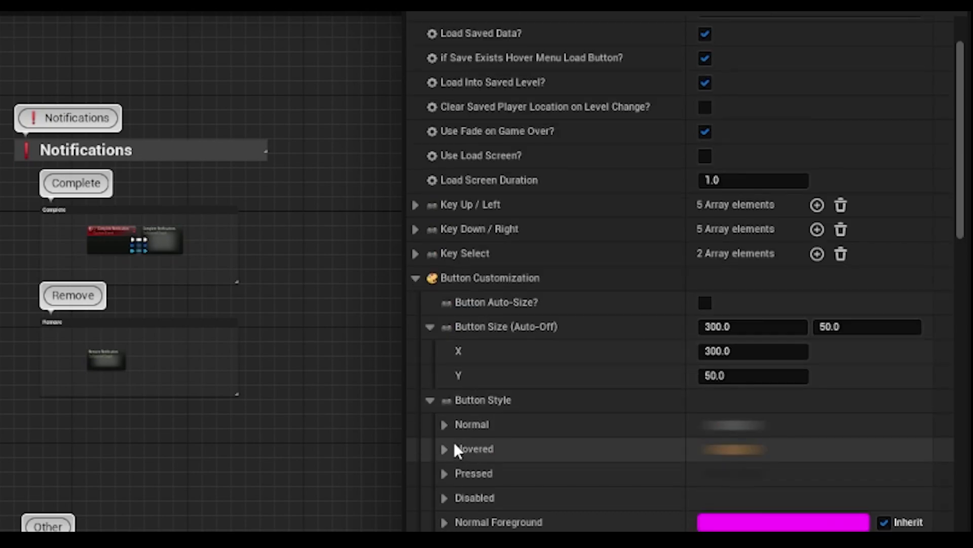
left_click(444, 424)
left_click(806, 450)
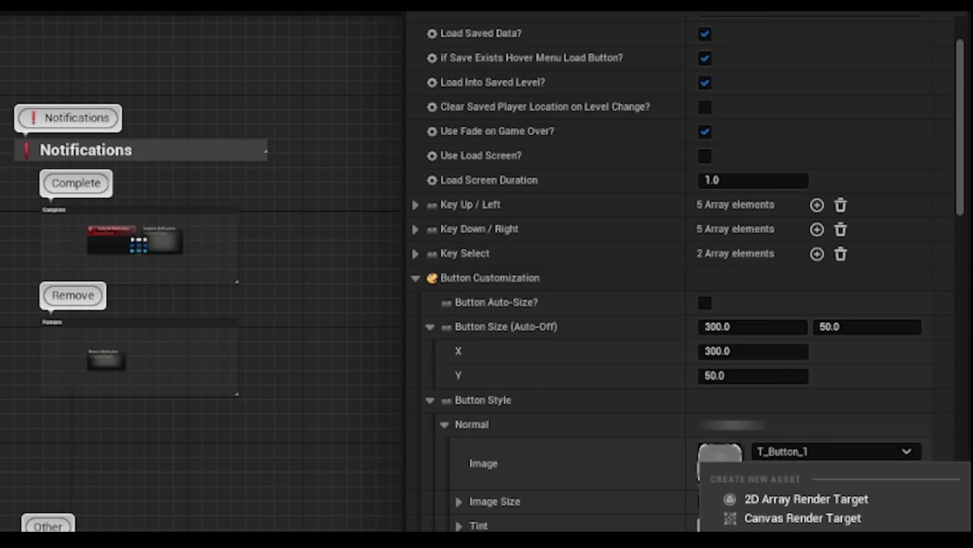
left_click(811, 538)
scroll(812, 456, "down", 1)
left_click(811, 423)
key("Escape")
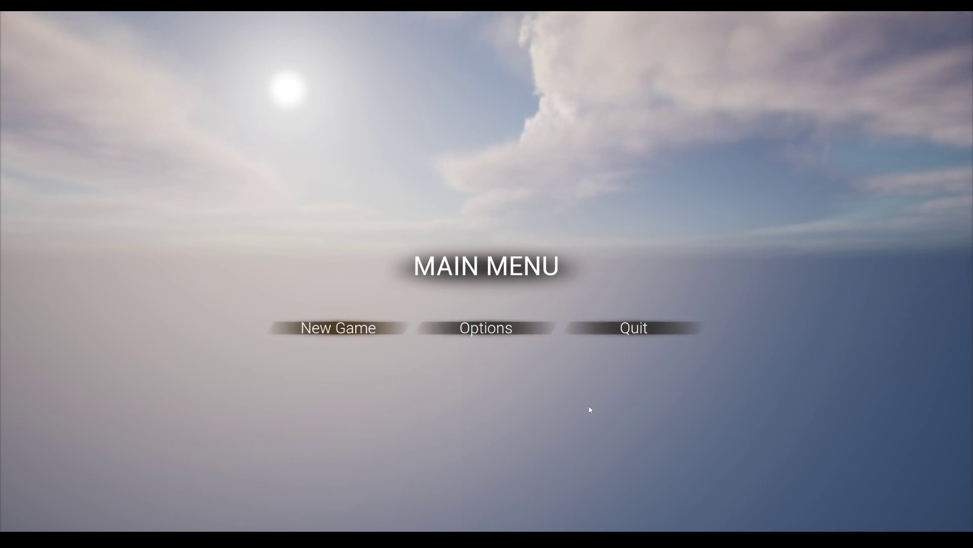
Leave the main menu and walk the character around the demo level near the Notification | Auto-Complete zone
left_click(529, 335)
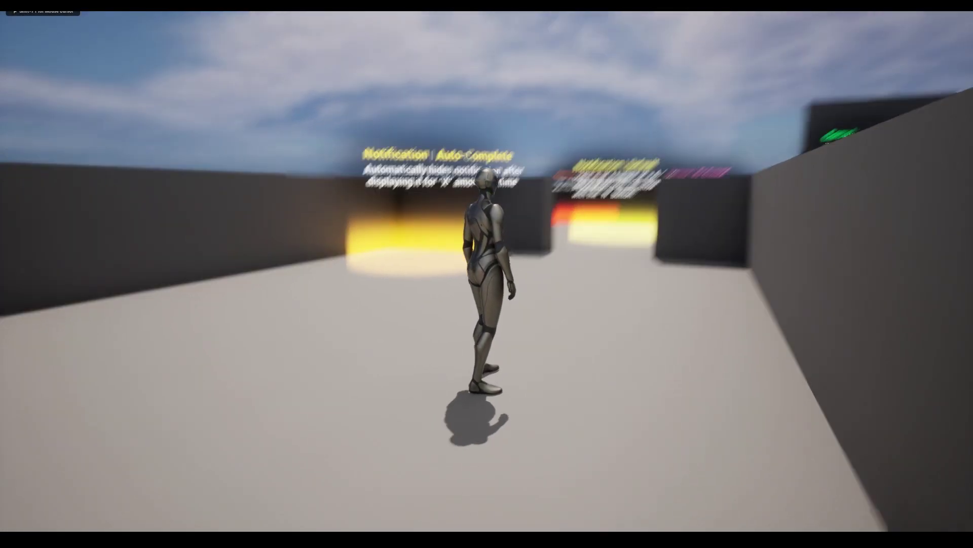
key("w")
key("s")
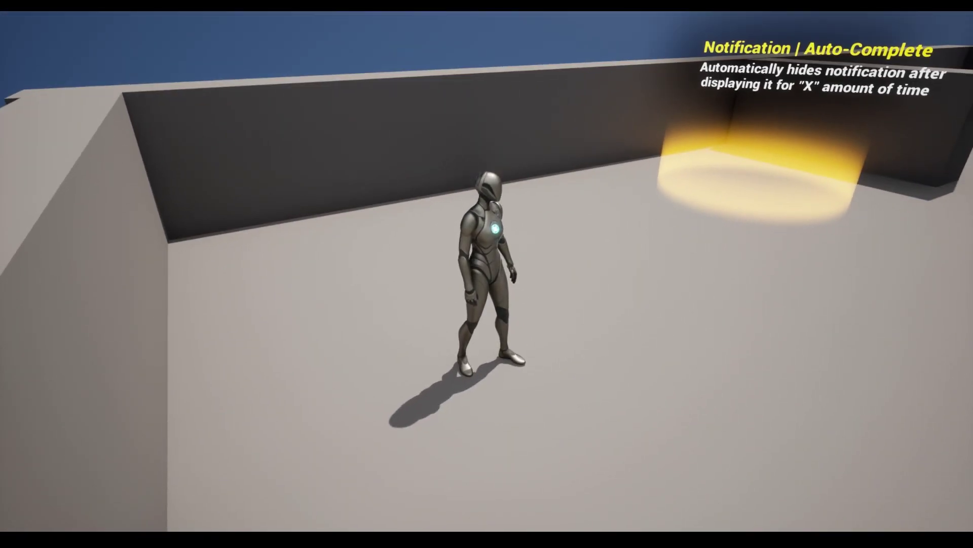
Test the pause menu by saving the game, and reopen it to choose and confirm Main Menu
key("Escape")
key("Right")
key("Return")
key("Return")
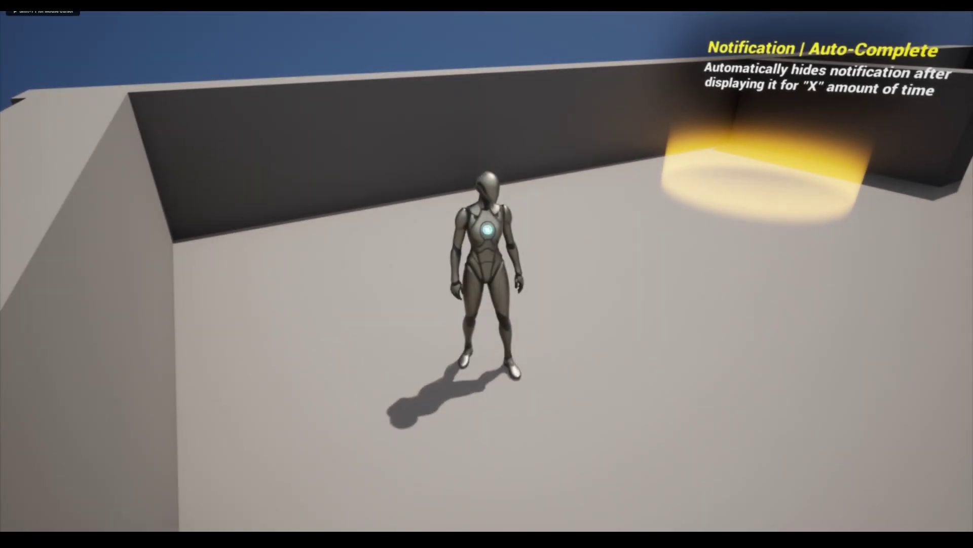
key("Escape")
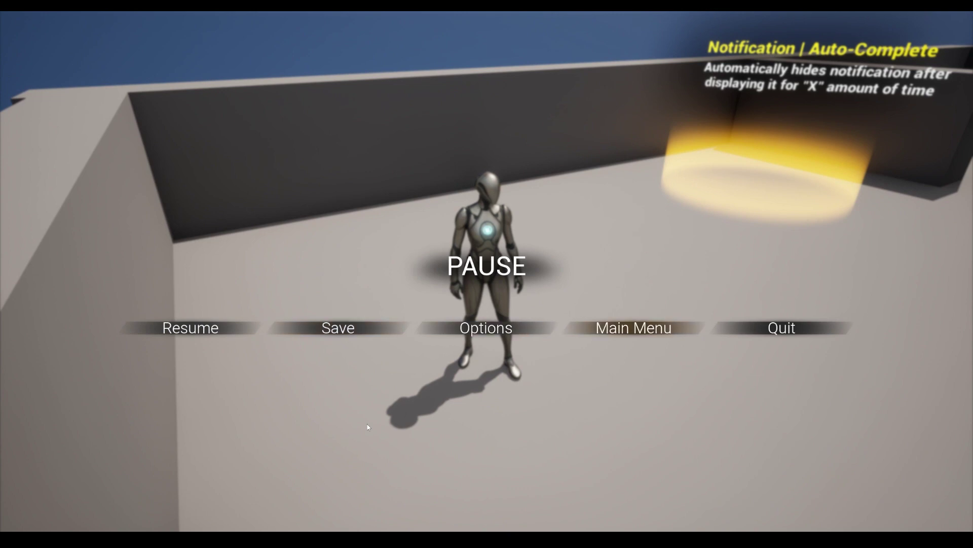
key("Return")
key("Return")
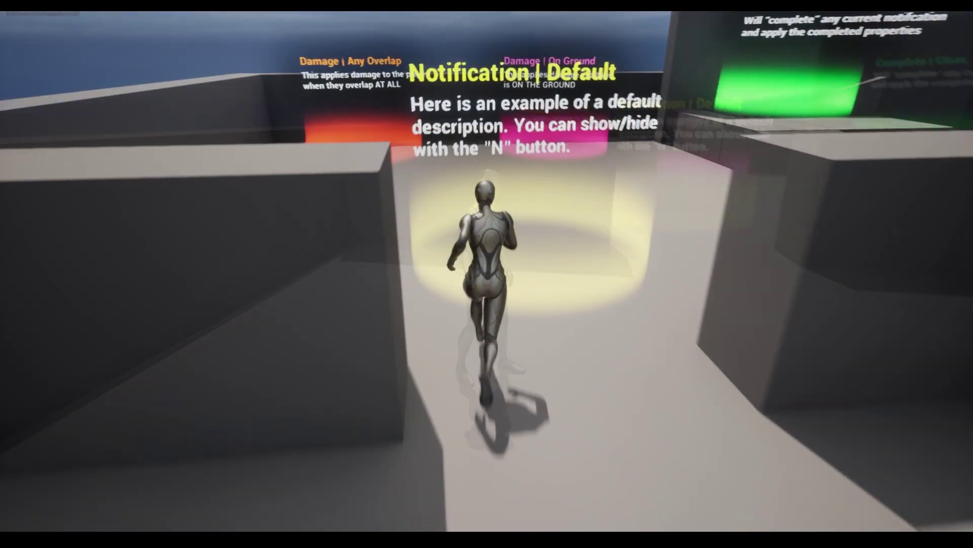
Run the character through the Notification | Default zone to test its header and description notification
key("w")
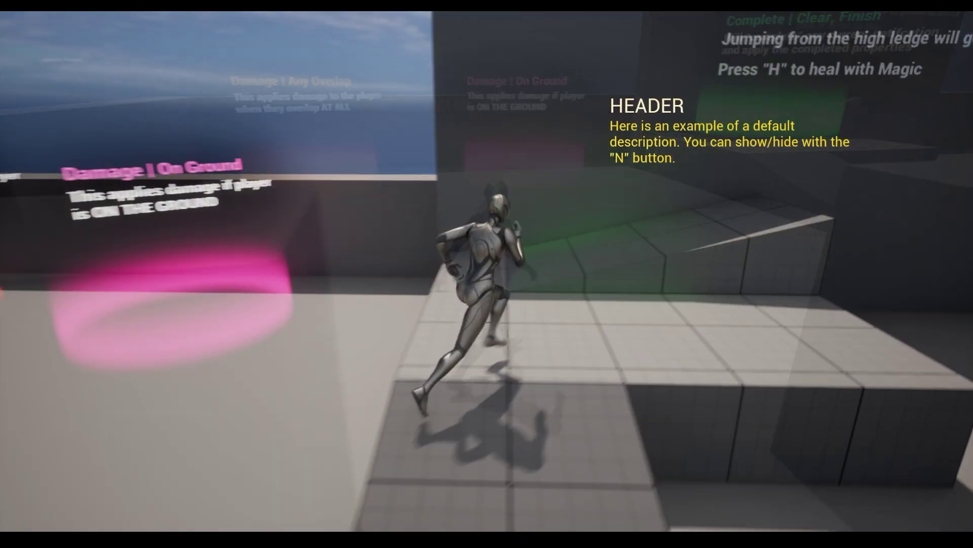
key("d")
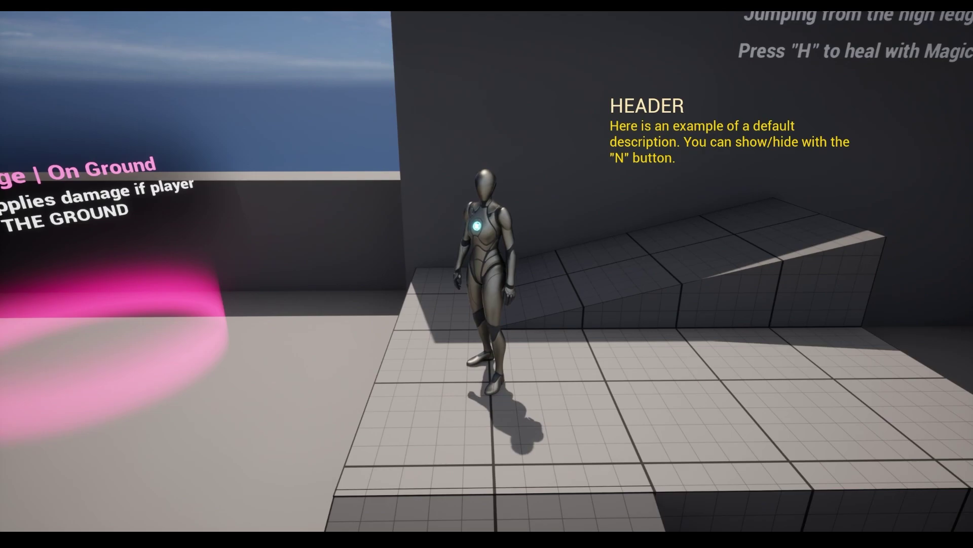
key("w")
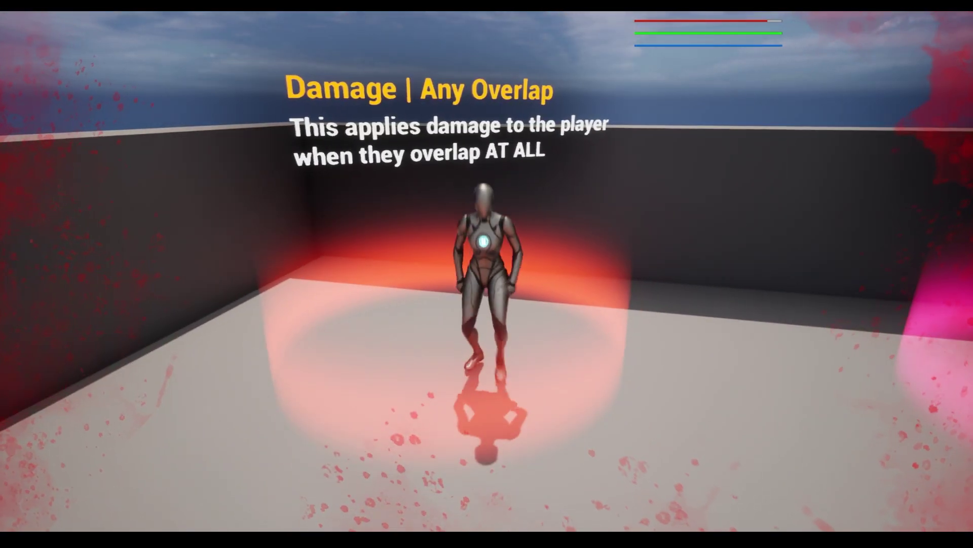
Test the Any Overlap and On Ground damage zones by moving and jumping the character in them
key("space")
key("s")
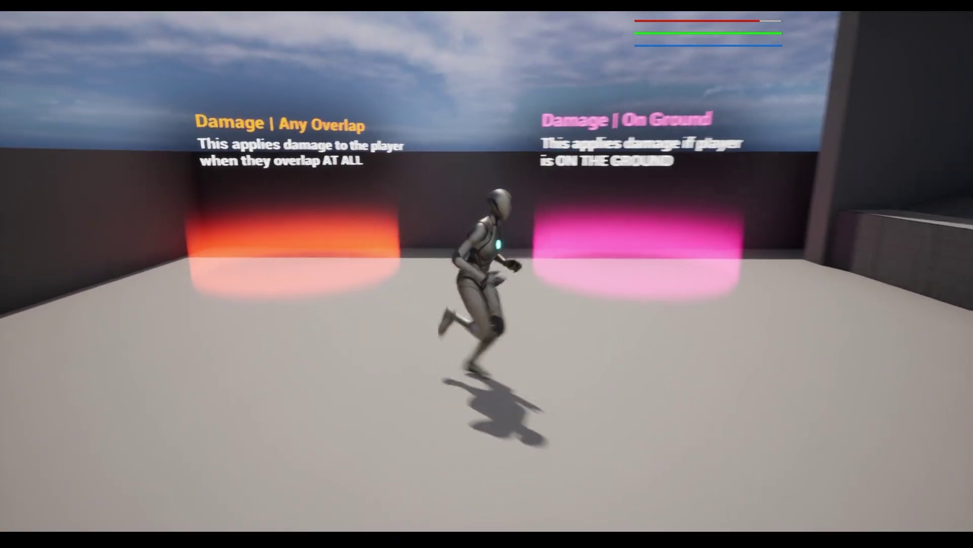
key("space")
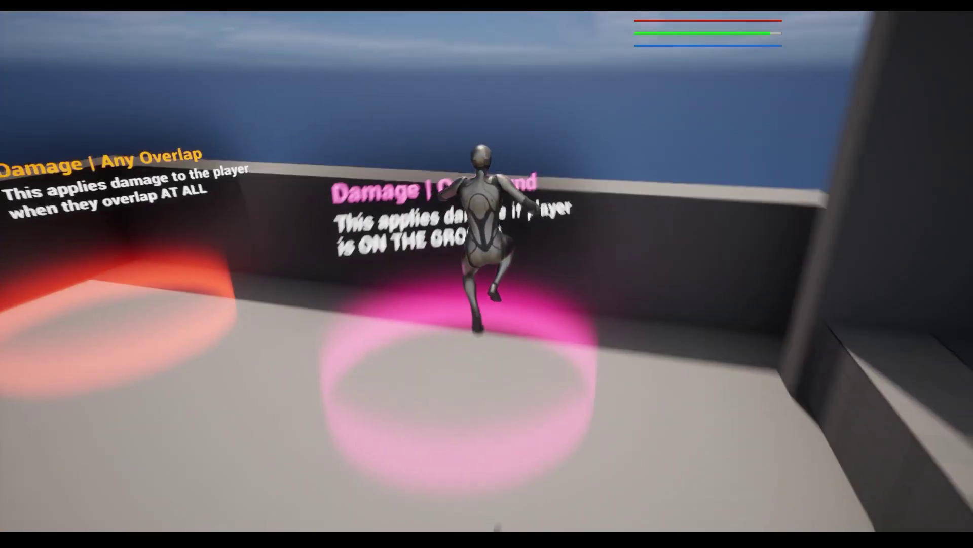
key("s")
key("space")
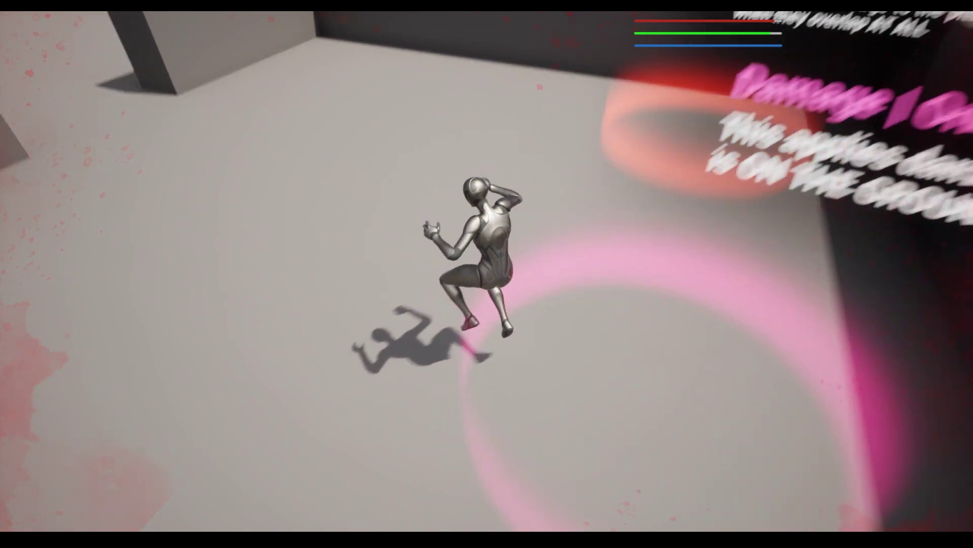
key("w")
key("space")
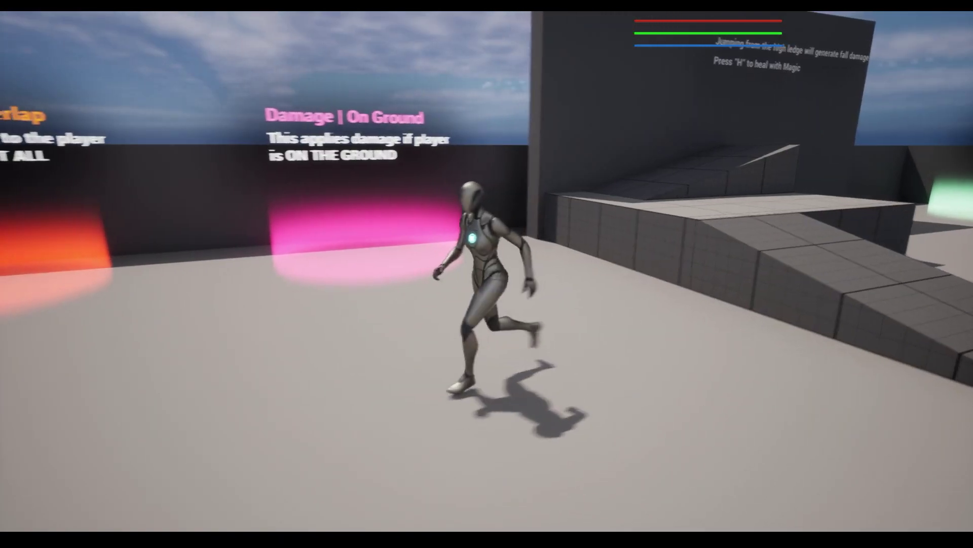
Sprint the character around the demo level to test how the stamina bar drains and refills
key("shift")
key("w")
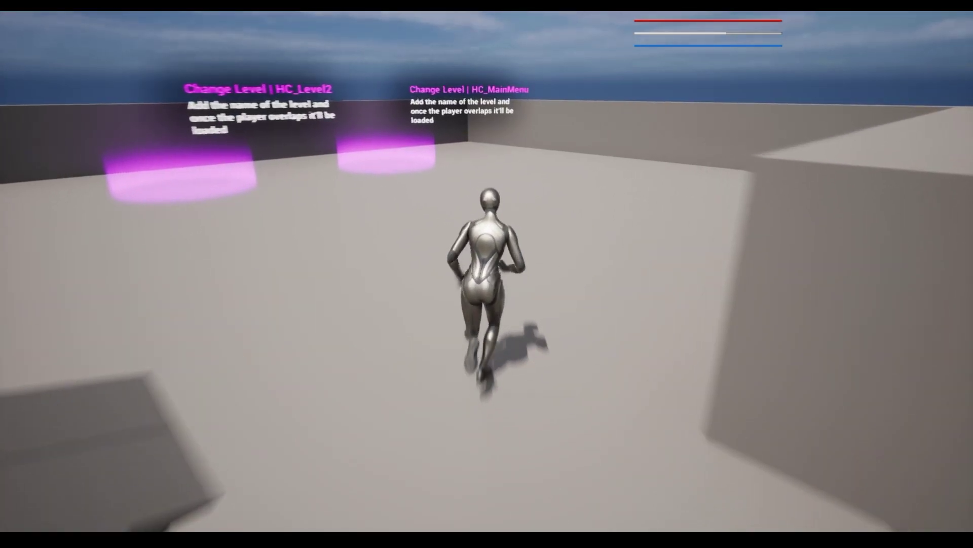
key("w")
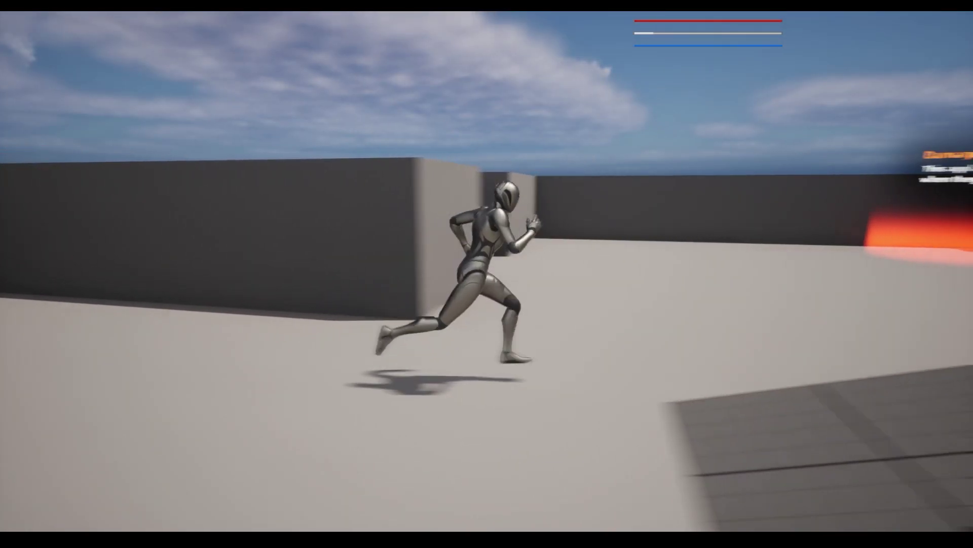
key("w")
key("d")
key("w")
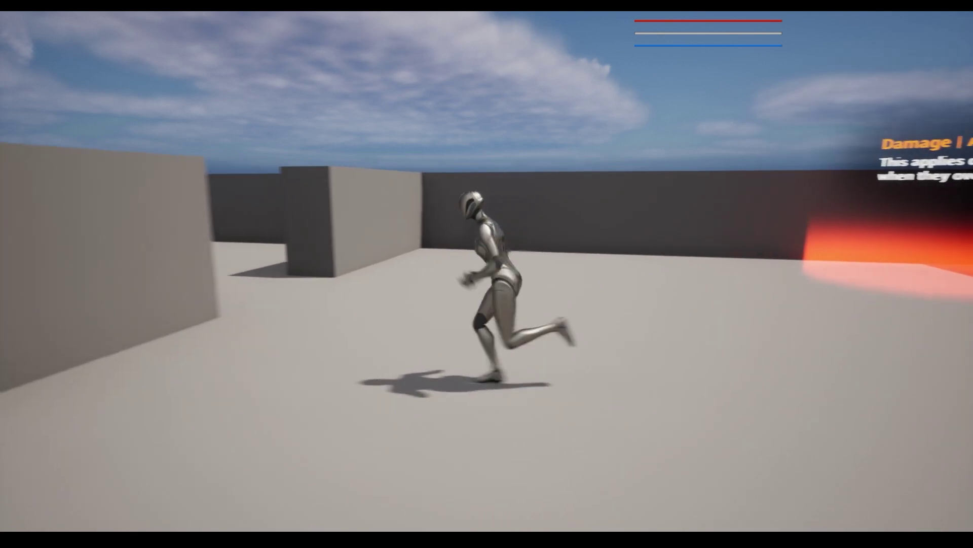
key("a")
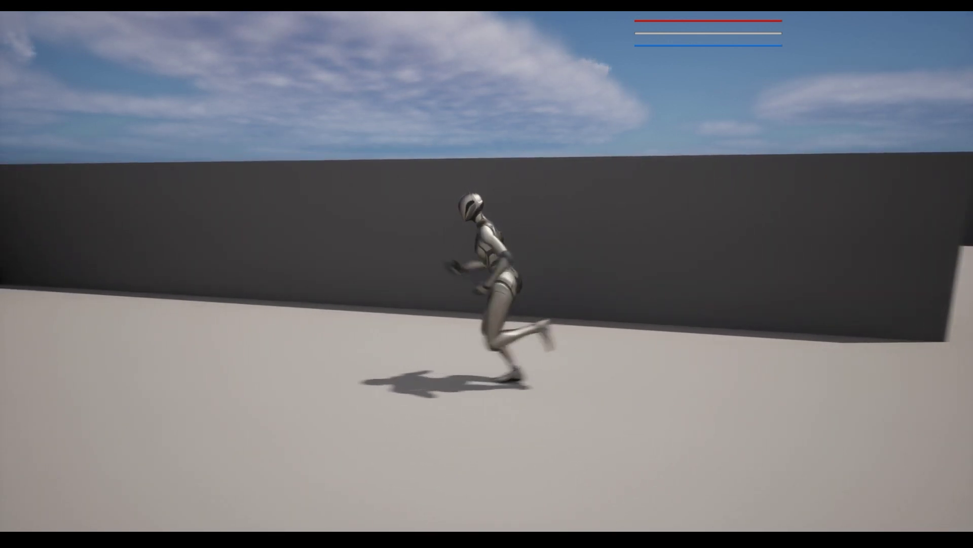
key("d")
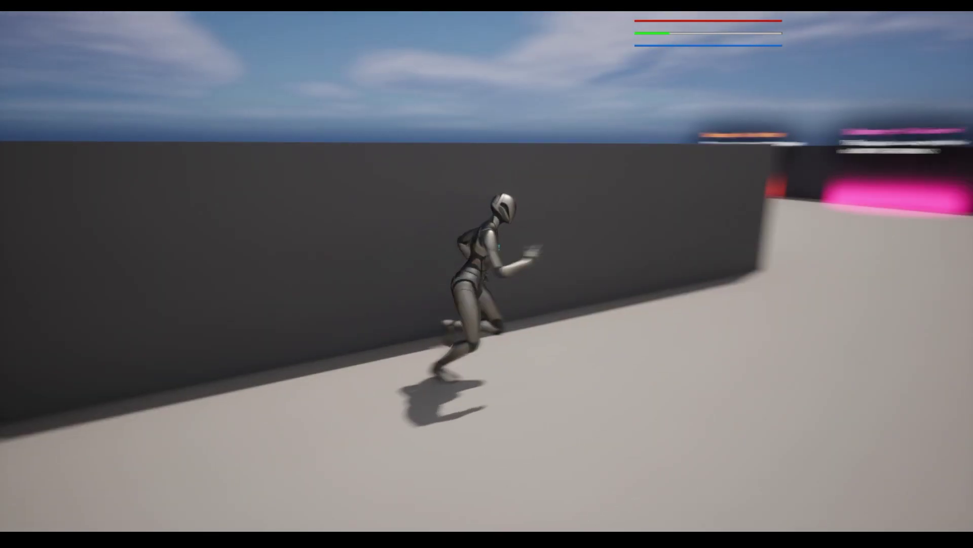
key("w")
key("d")
key("s")
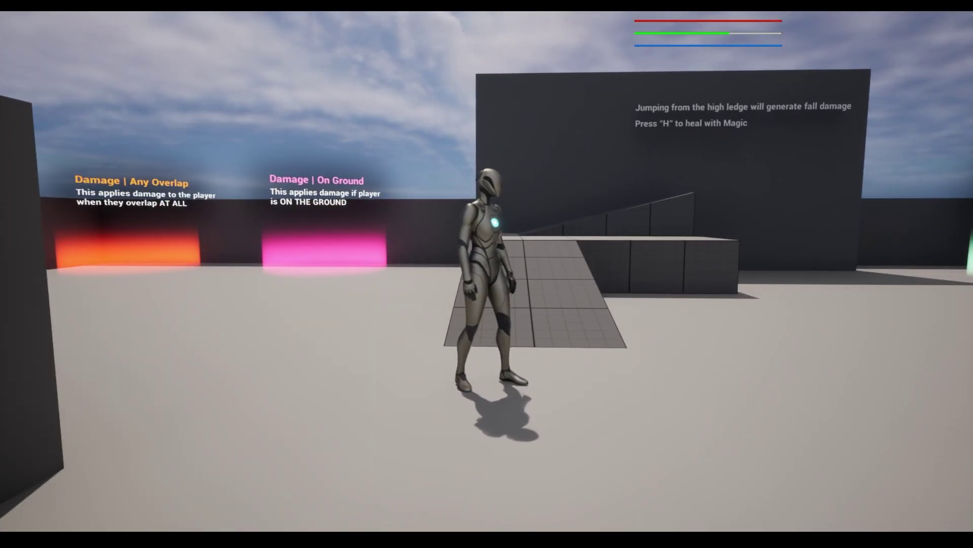
Take the character up the ramps to the high ledge to test the fall damage
key("w")
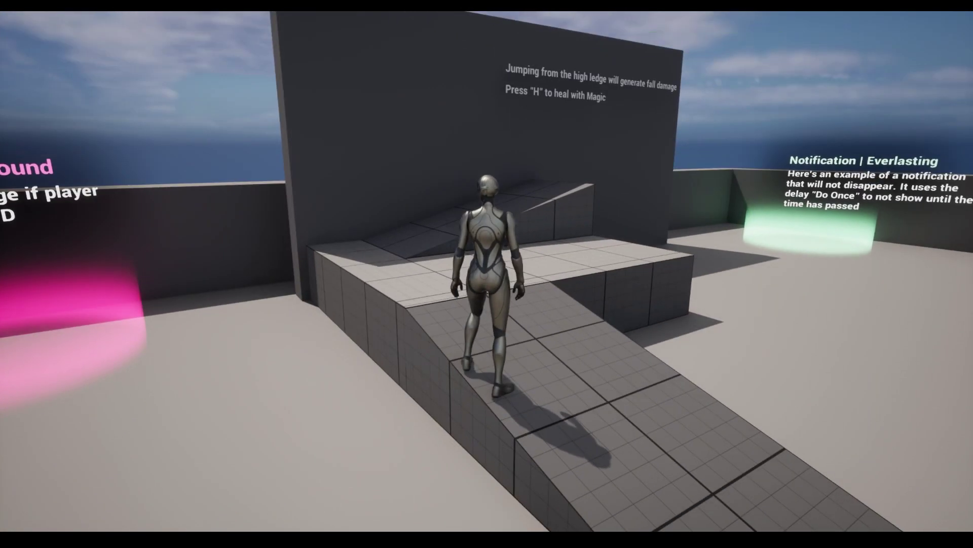
key("s")
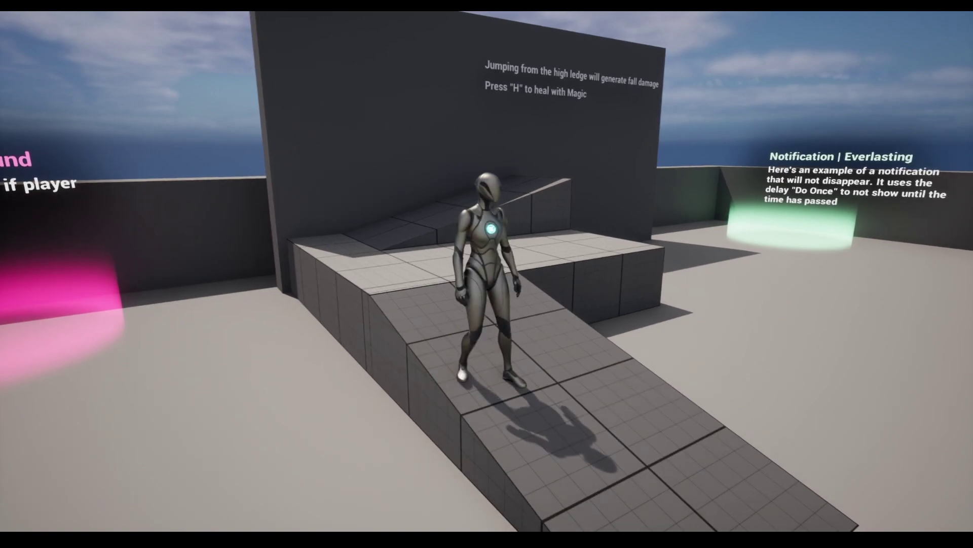
key("w")
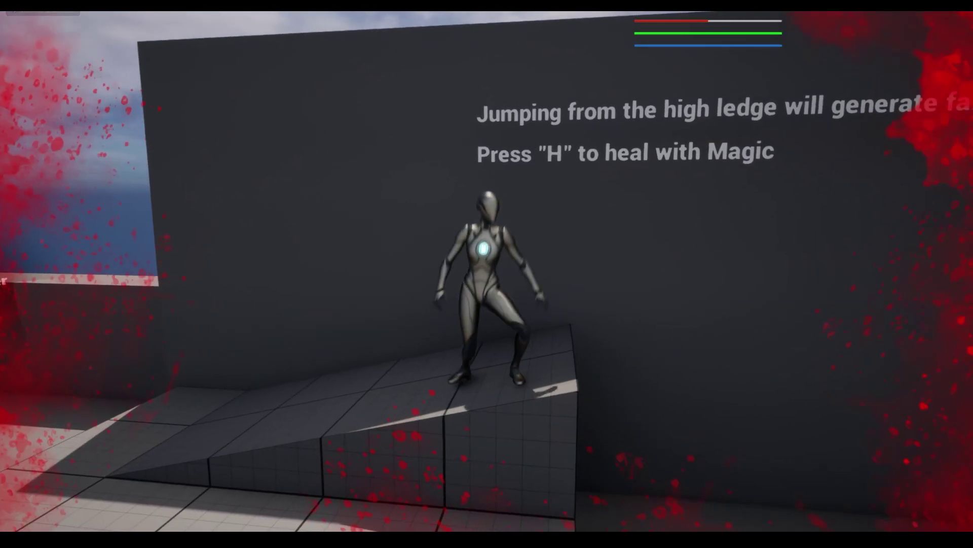
Jump off the ramp and walk the character along the raised ramps near the damage zones
key("space")
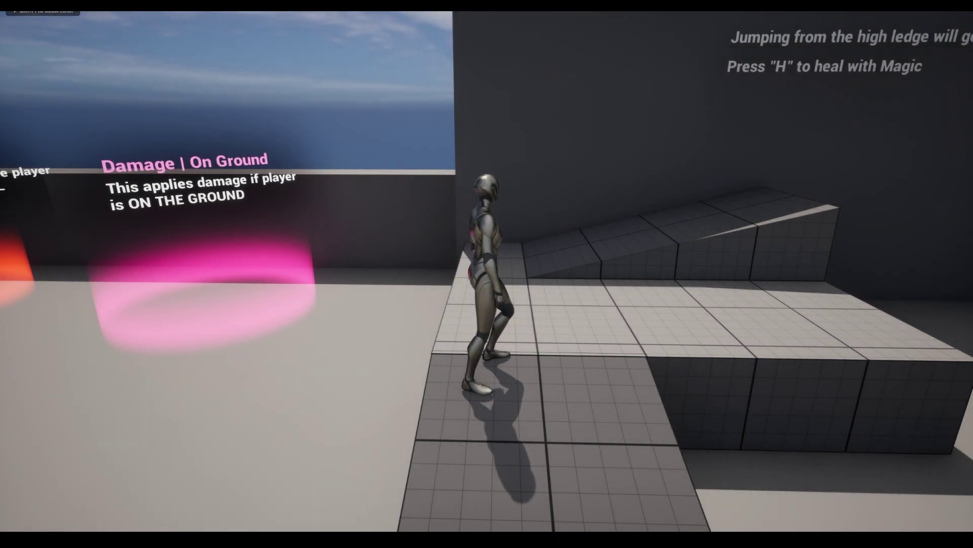
key("s")
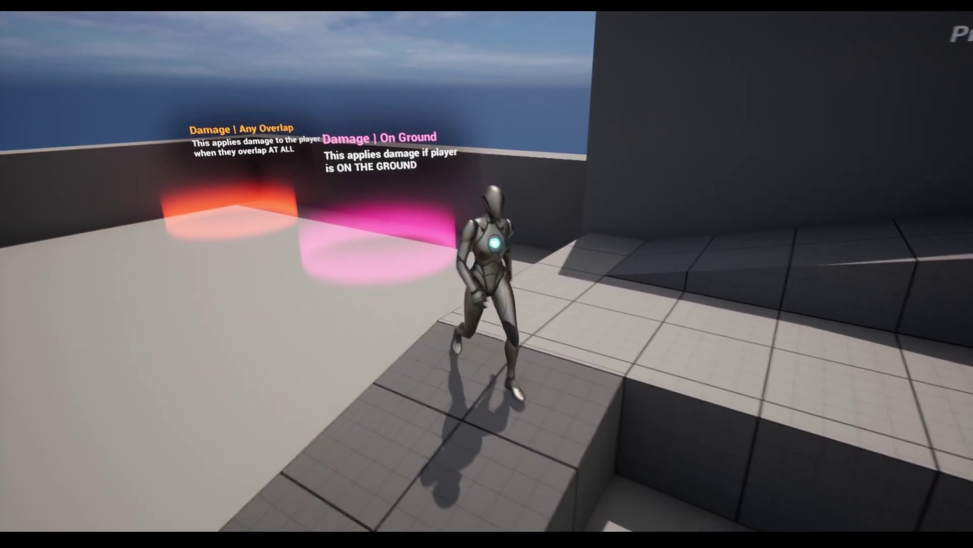
key("a")
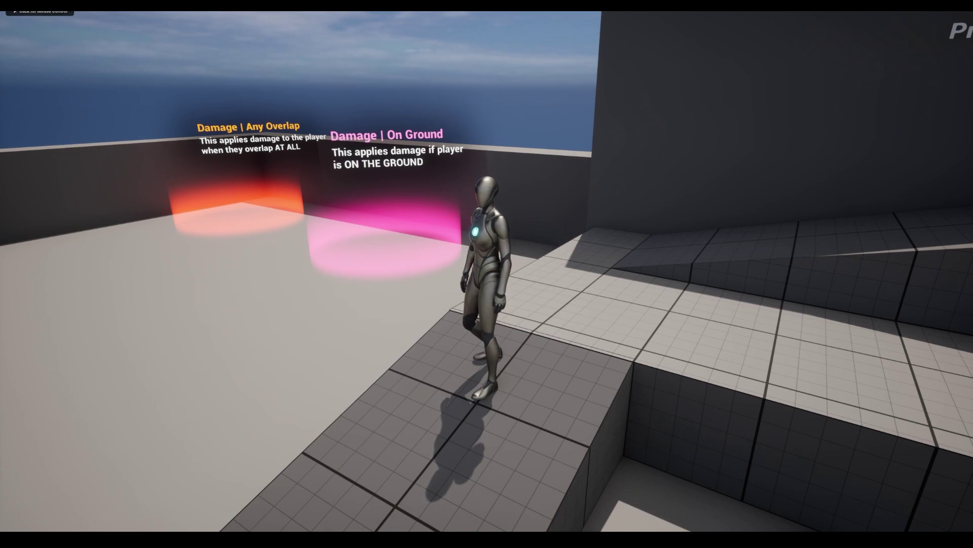
left_click(600, 213)
Walk the character toward the Change Level | HC_Level1 zone to test level loading
key("w")
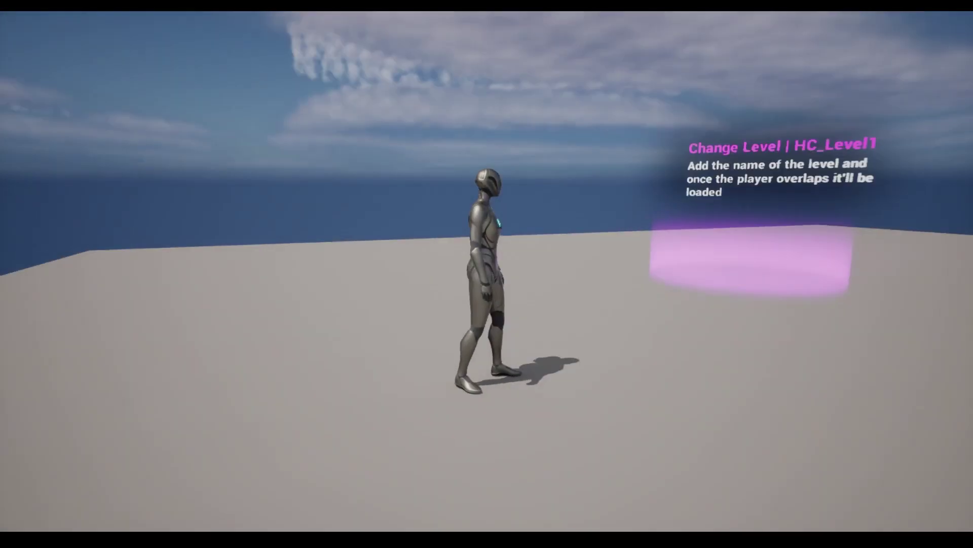
key("w")
key("w")
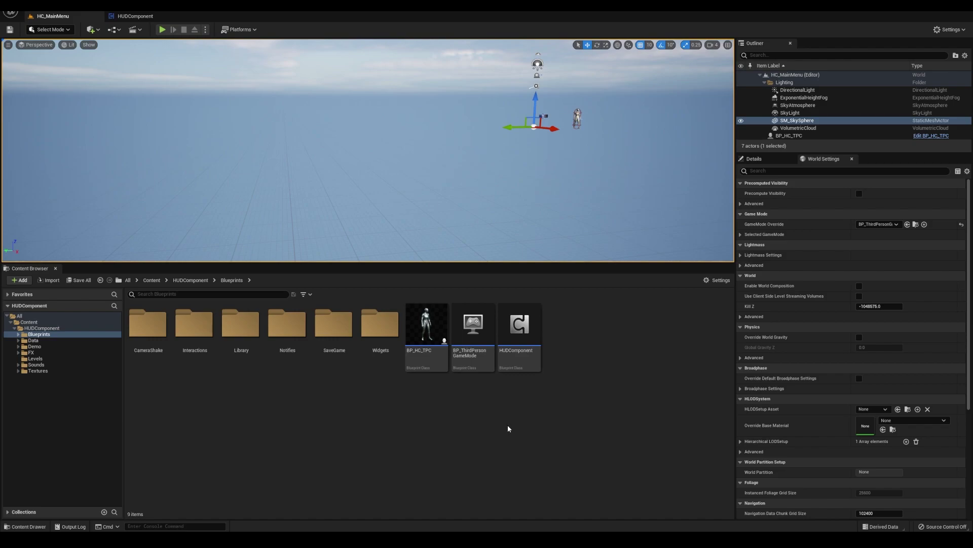
Open the HUDComponent blueprint and highlight the Main Menu Level name in its default settings
double_click(510, 357)
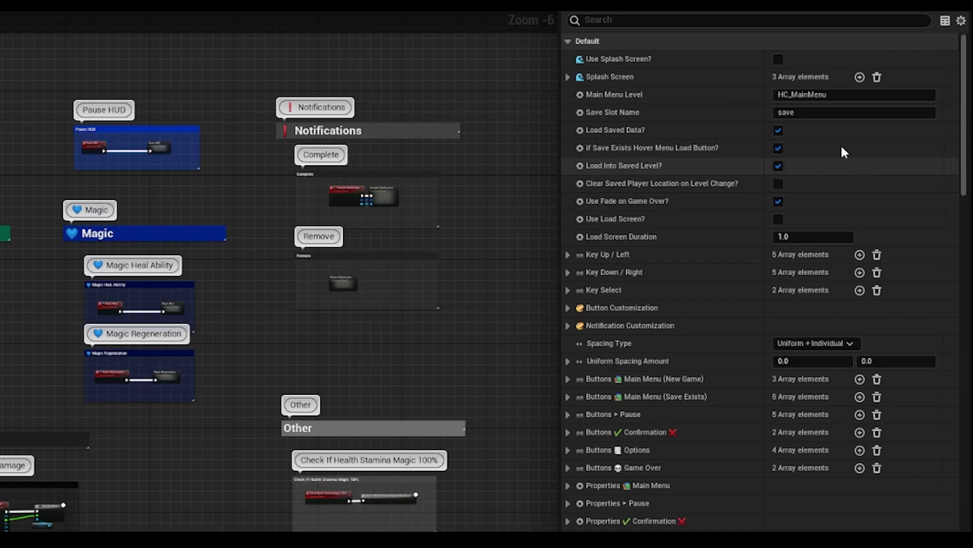
left_click(850, 95)
left_click_drag(850, 94, 737, 102)
left_click(732, 89)
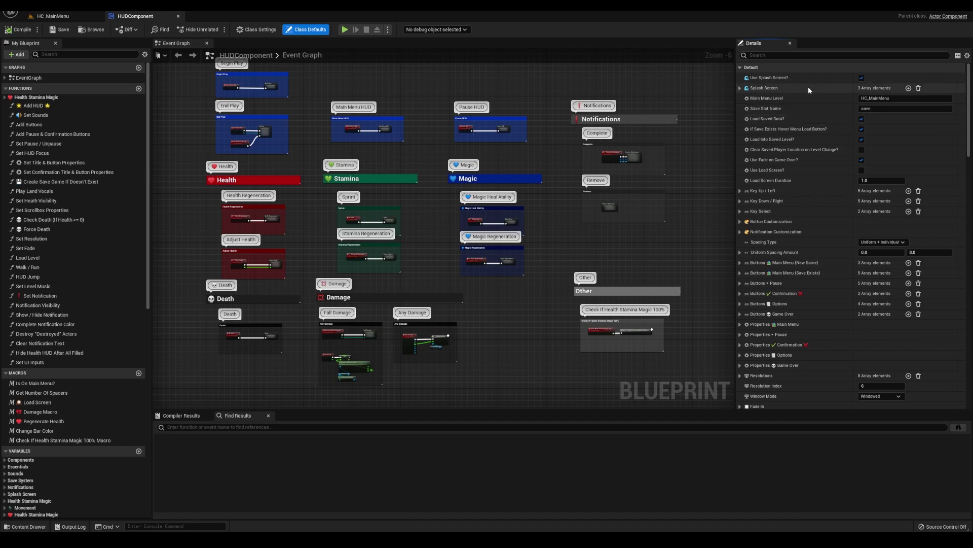
Expand the Splash Screen entries, try adding another entry, and preview the splash sequence in play mode
left_click(810, 89)
left_click(767, 120)
left_click(770, 110)
left_click(771, 99)
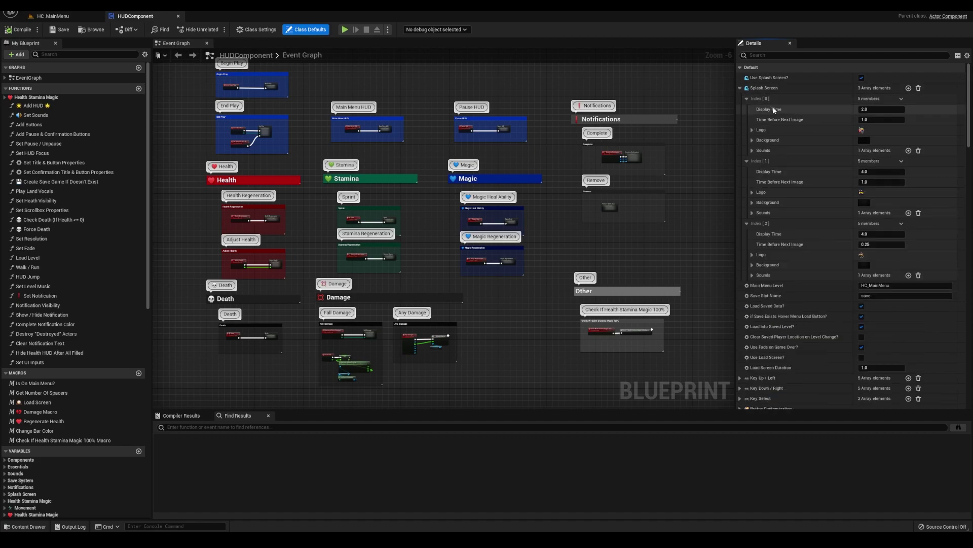
left_click(909, 88)
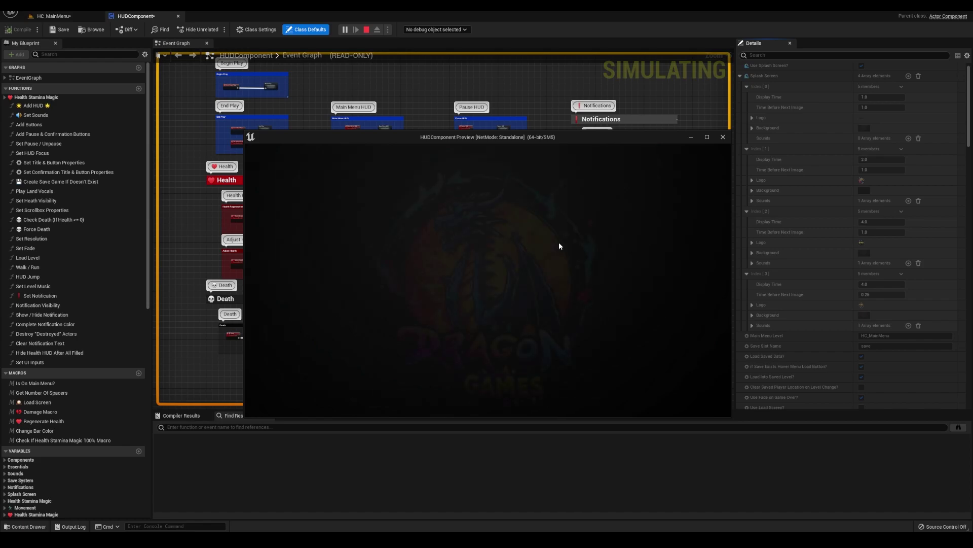
left_click(723, 137)
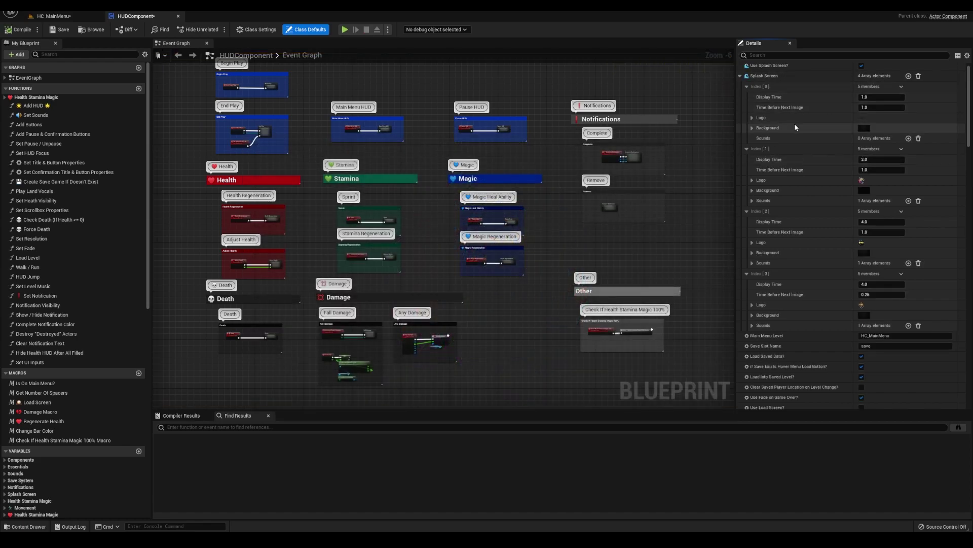
left_click(740, 75)
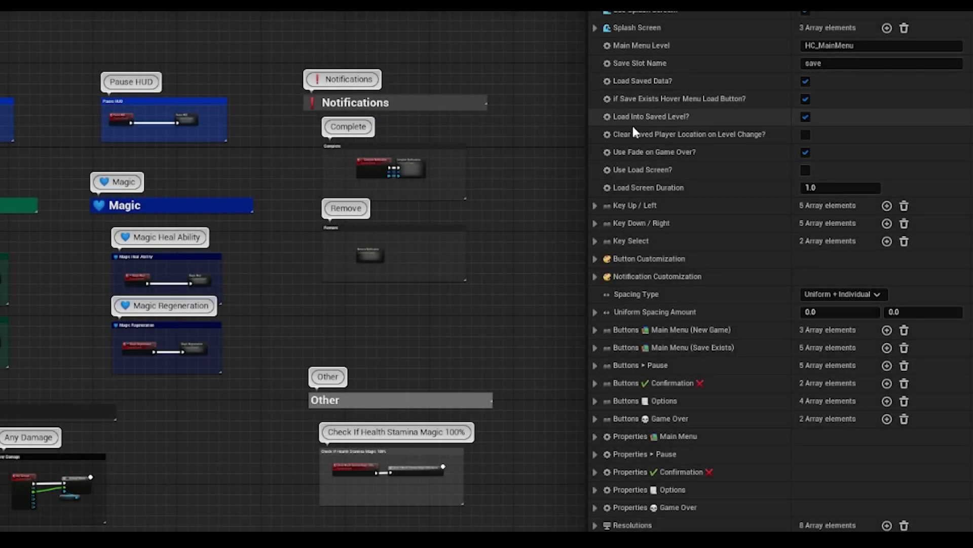
Examine the menu navigation bindings under Key Up / Left, Key Down / Right and Key Select
left_click(595, 241)
left_click(595, 223)
left_click(595, 205)
scroll(710, 203, "down", 1)
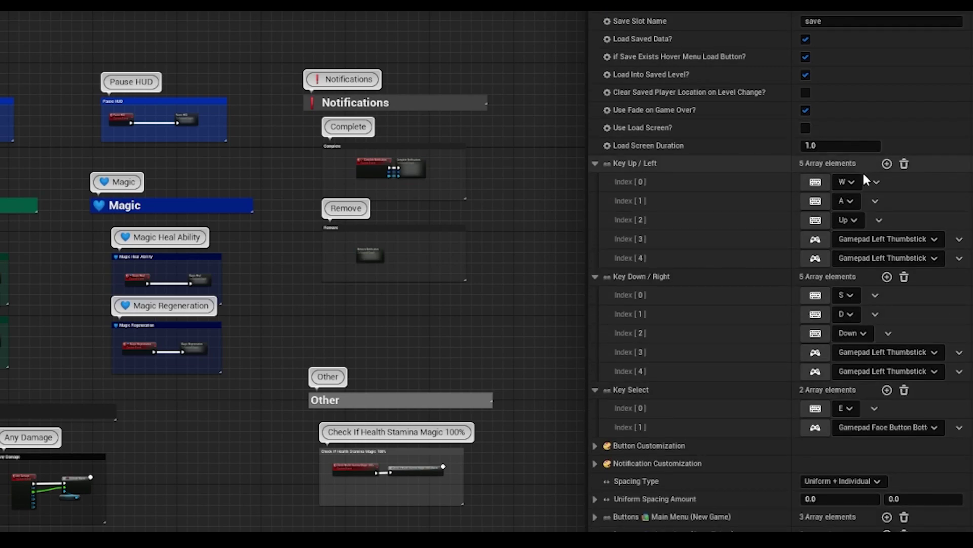
left_click(594, 163)
left_click(594, 181)
left_click(595, 198)
In the Button Customization style settings, set the Normal state's image to T_Button_2
left_click(595, 216)
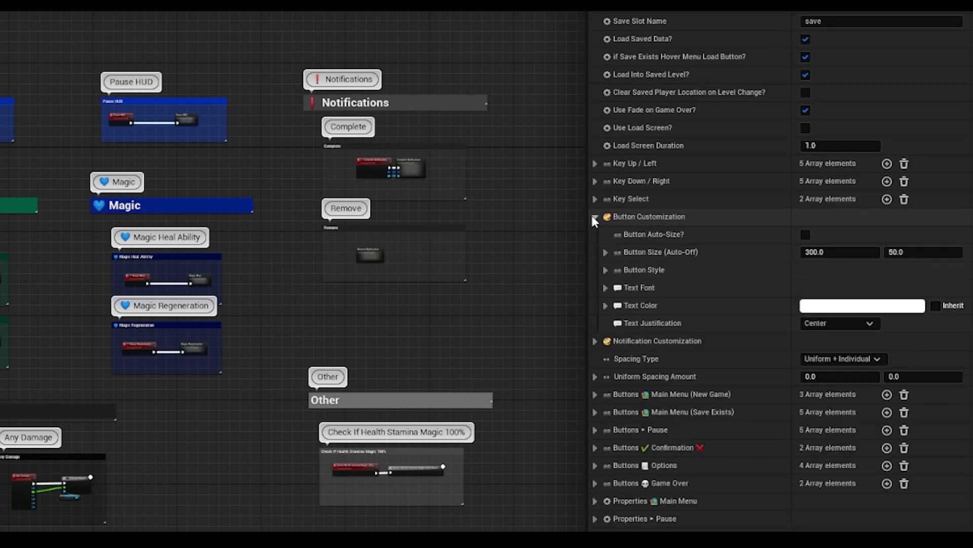
left_click(605, 268)
left_click(605, 252)
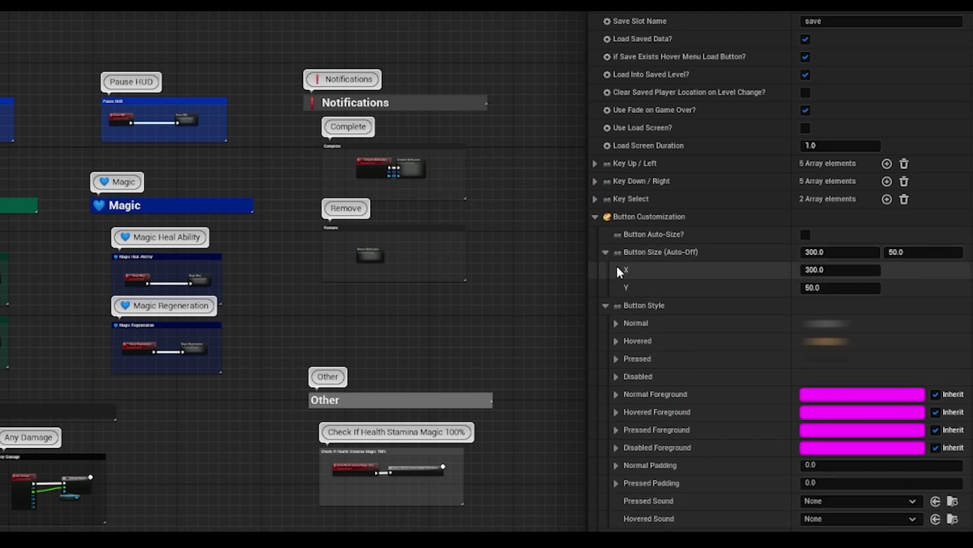
scroll(625, 280, "down", 1)
left_click(617, 319)
left_click(616, 302)
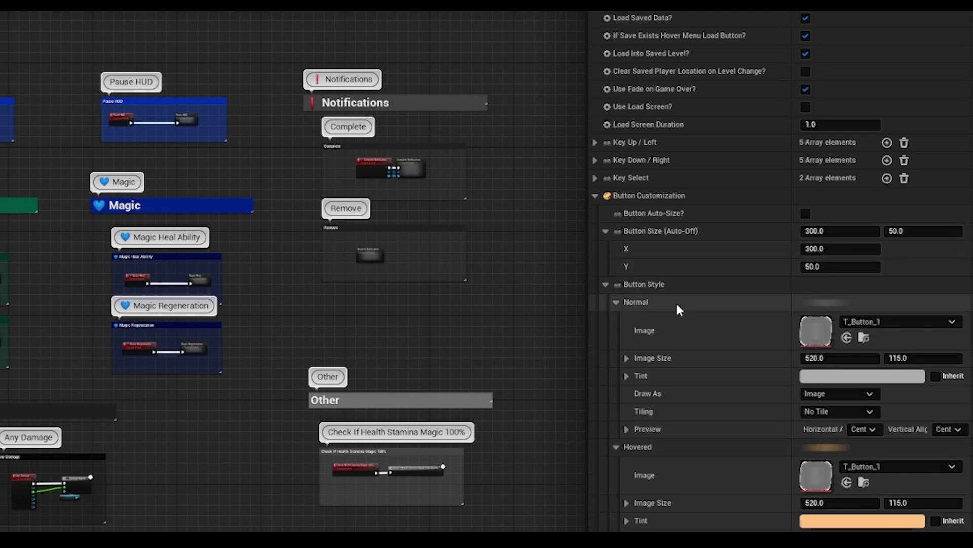
left_click(880, 322)
left_click(938, 530)
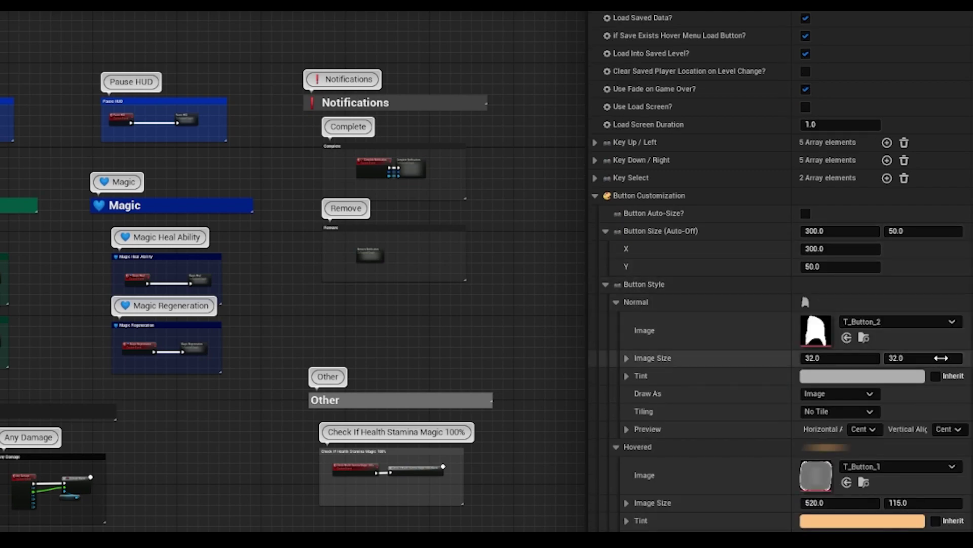
Set the Hovered button image to T_Button_2 with a blue tint and preview the main menu buttons
scroll(923, 386, "down", 1)
left_click(896, 441)
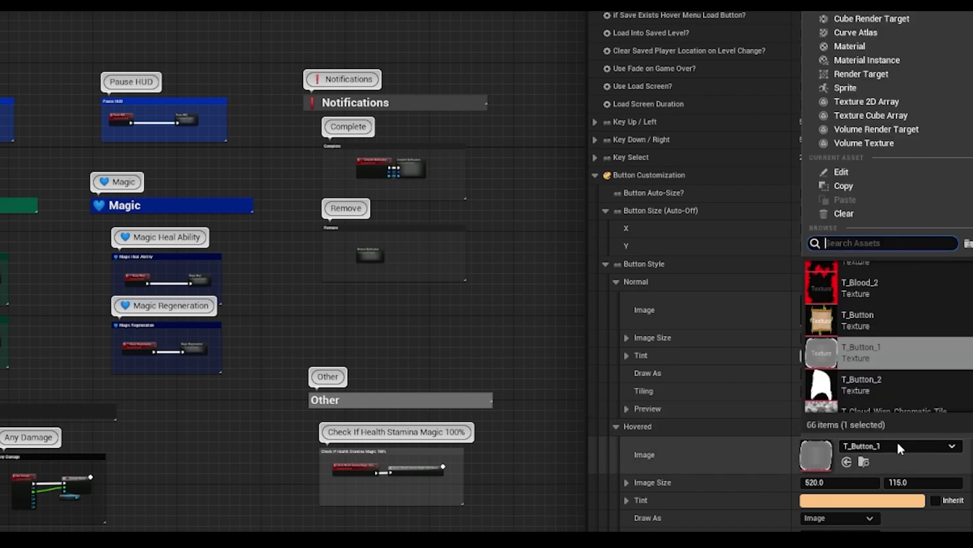
left_click(884, 377)
left_click(857, 500)
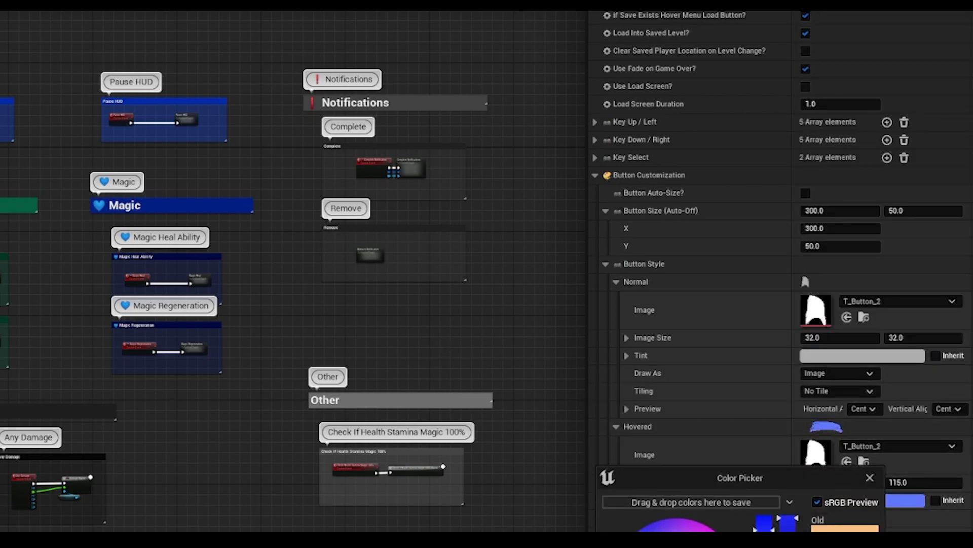
left_click(469, 510)
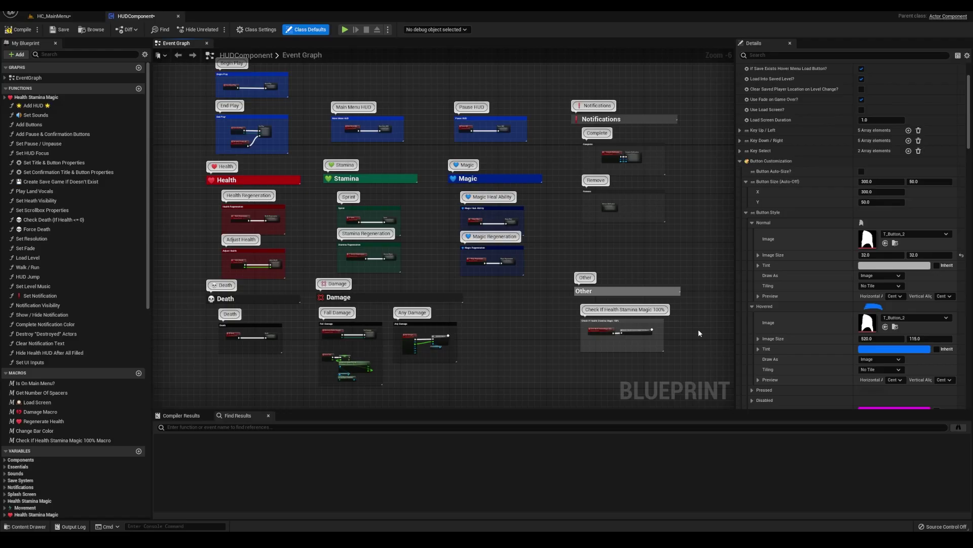
key("alt+p")
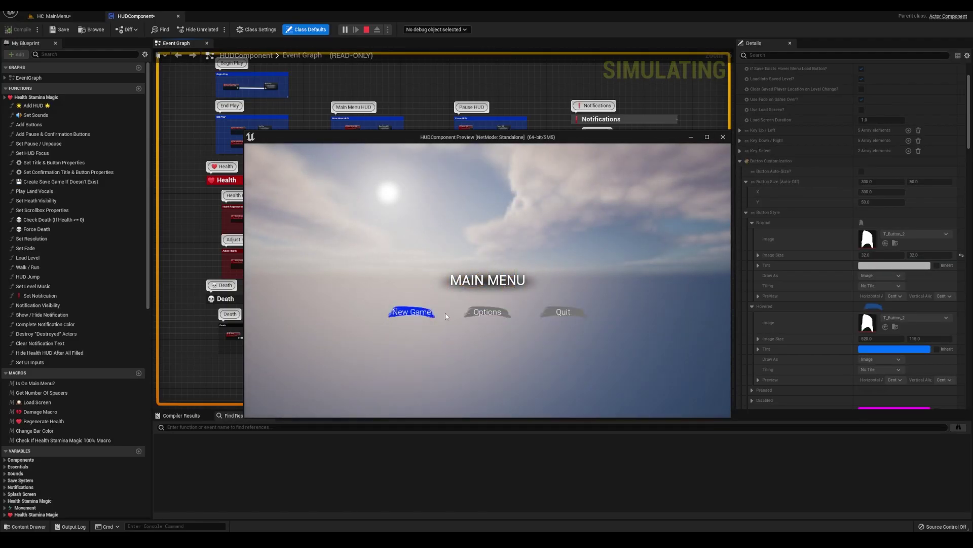
left_click(579, 317)
Examine the alignment, font and color options under Notification Customization
left_click(741, 161)
left_click(740, 171)
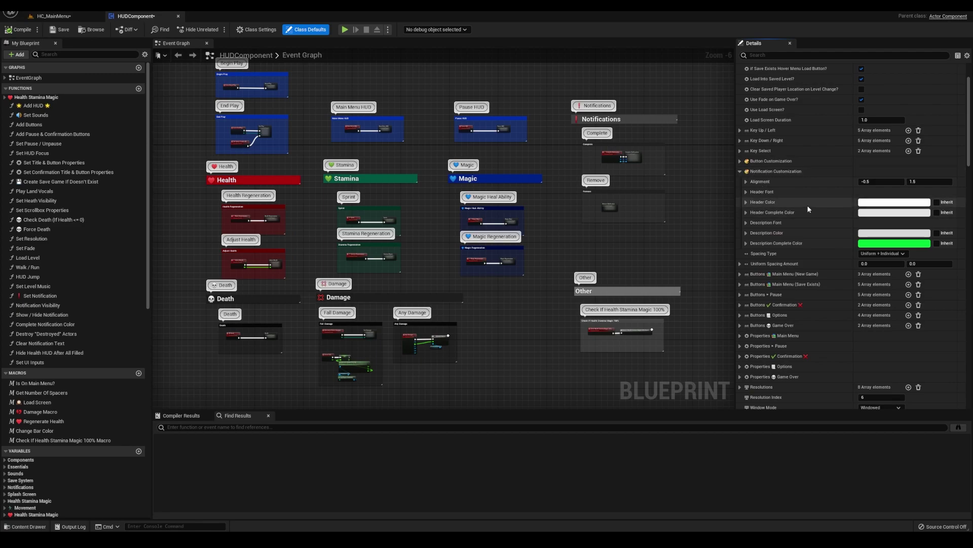
left_click(740, 173)
Try different horizontal Uniform Spacing Amounts, including 100 and -50, and preview the main menu button layout
left_click(883, 182)
scroll(892, 187, "up", 3)
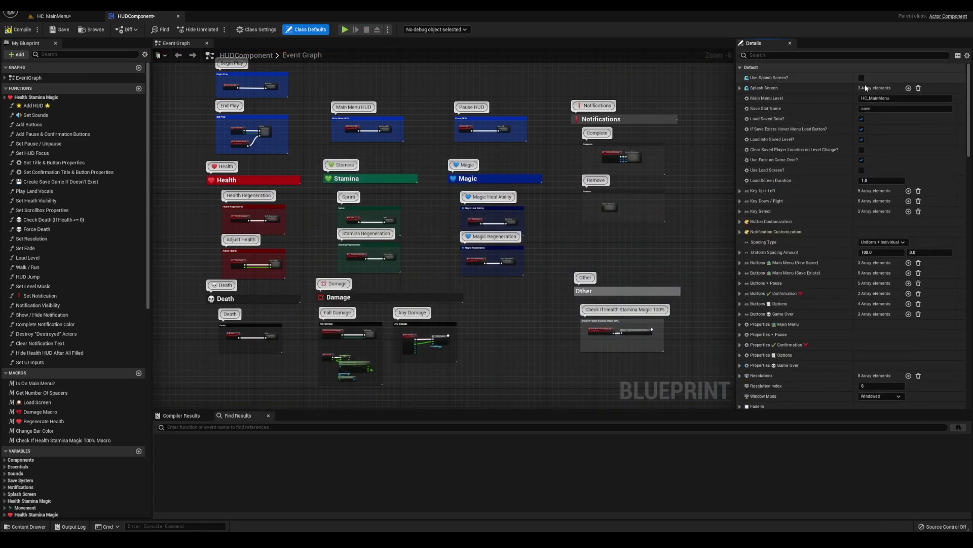
left_click(881, 252)
type("5")
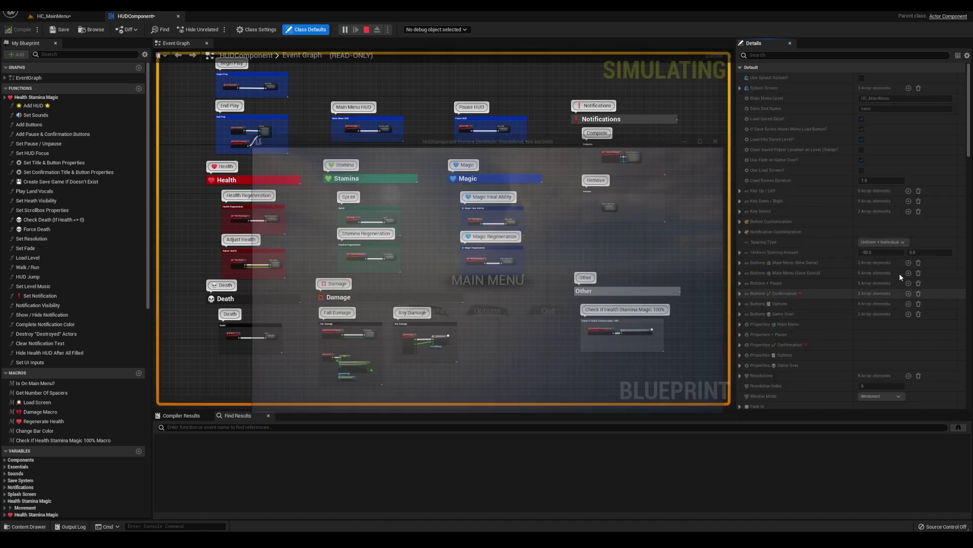
type("-1")
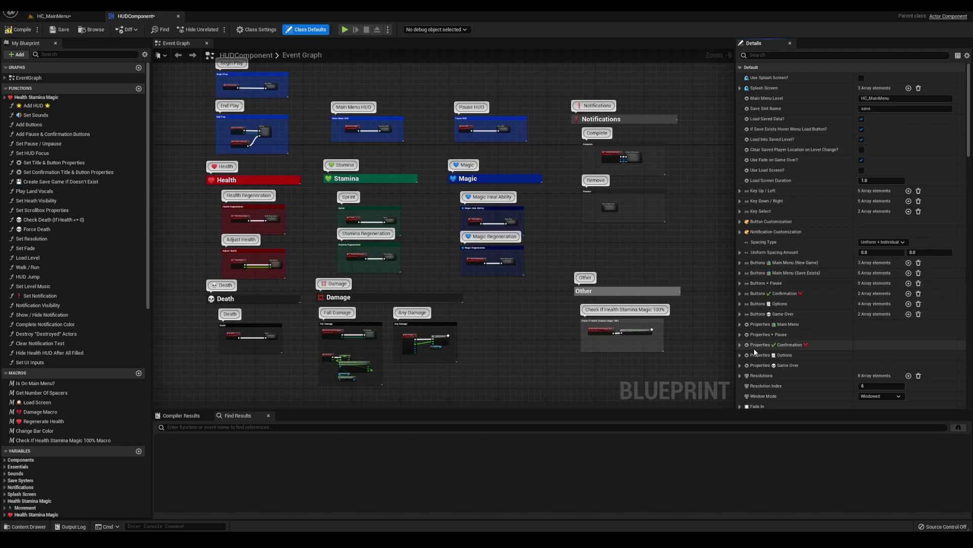
Examine the Resolutions list and the Fade In and Fade Out settings
scroll(754, 349, "down", 7)
left_click(740, 205)
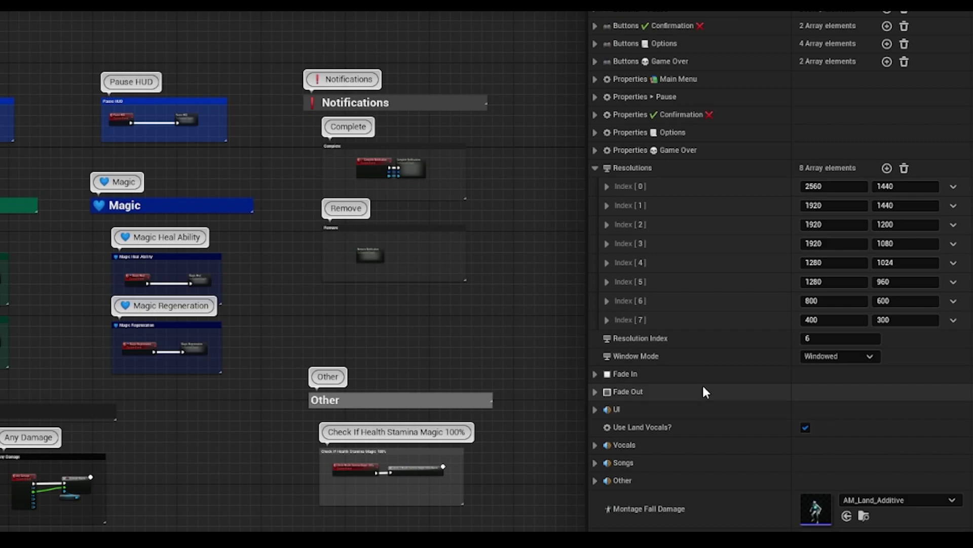
scroll(634, 329, "down", 3)
left_click(595, 329)
left_click(595, 310)
scroll(673, 283, "down", 4)
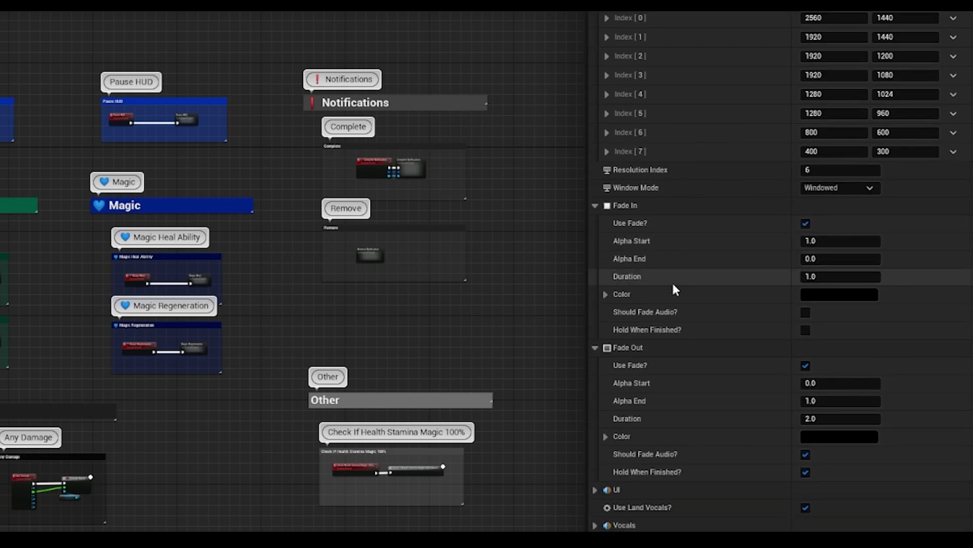
scroll(704, 431, "down", 8)
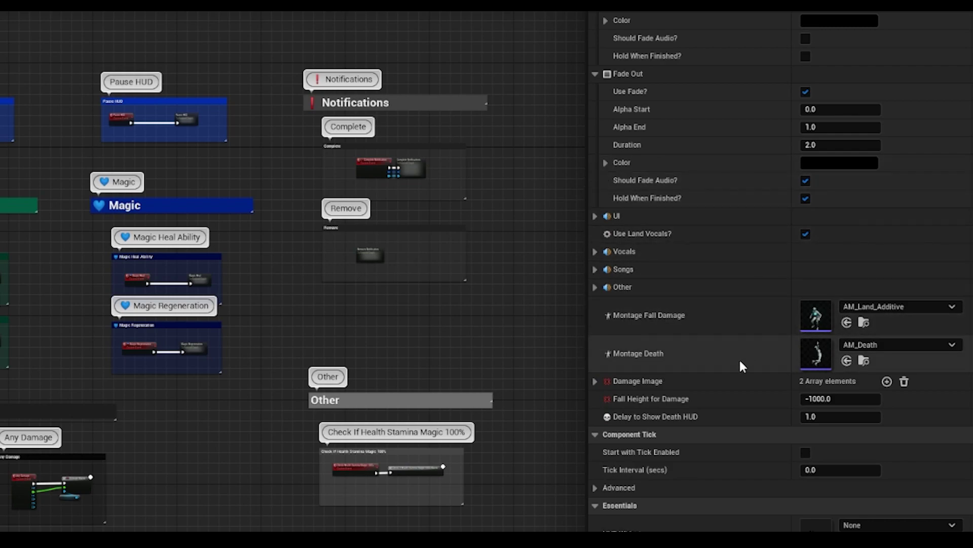
Examine the Songs map that assigns music to HC_MainMenu, HC_Level1 and HC_Level2, plus the Game Over song
left_click(596, 269)
left_click(605, 287)
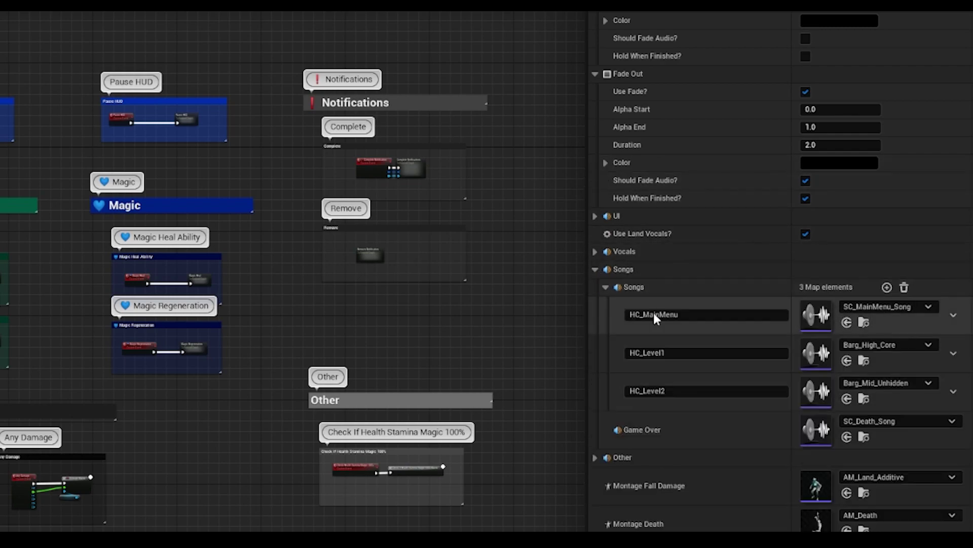
left_click(863, 308)
left_click(766, 354)
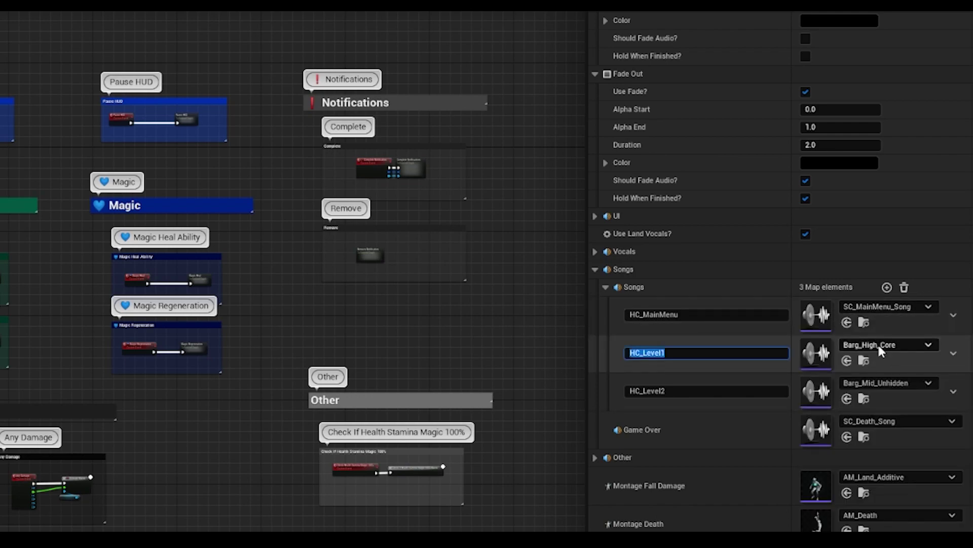
left_click(881, 346)
left_click(821, 524)
left_click(892, 421)
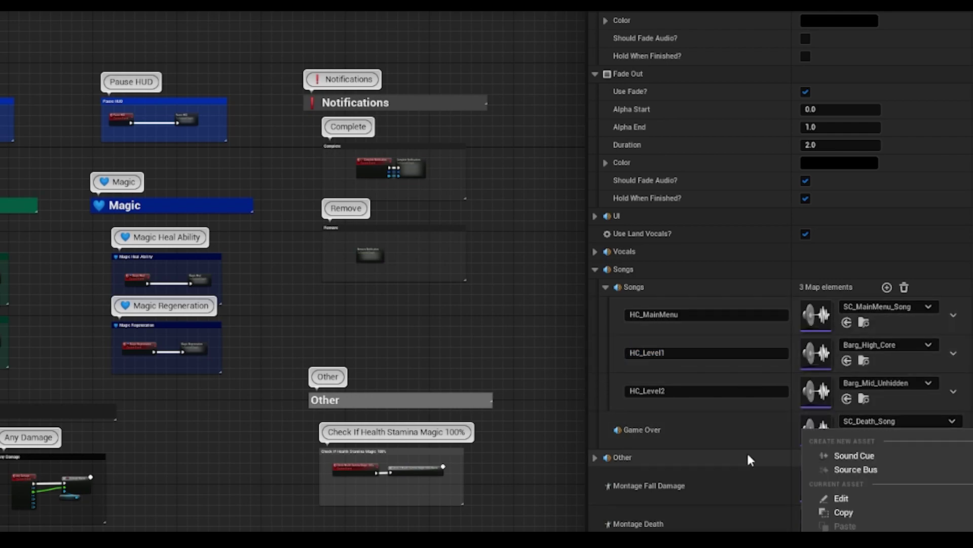
left_click(741, 437)
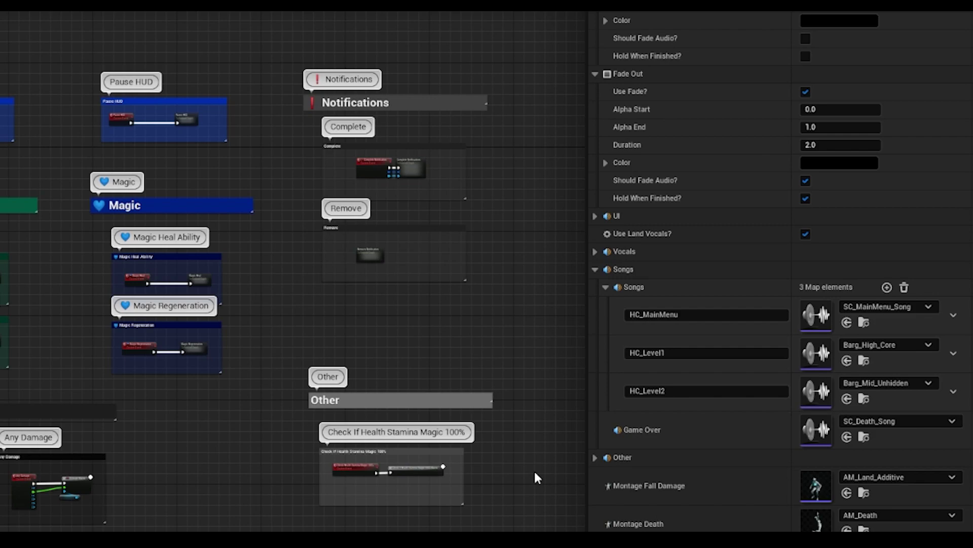
Expand the first button entry under Buttons Main Menu (New Game) to examine its settings
scroll(641, 311, "up", 10)
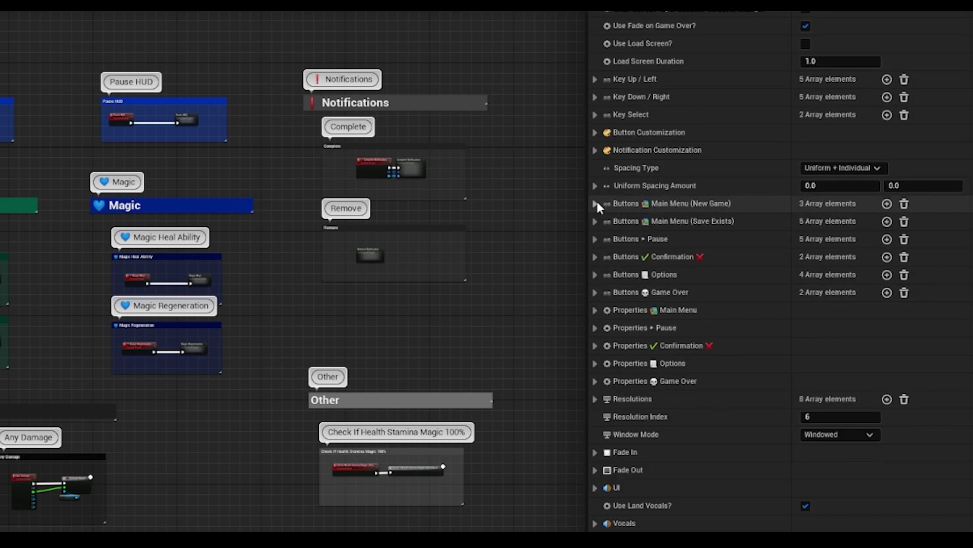
left_click(594, 203)
left_click(607, 222)
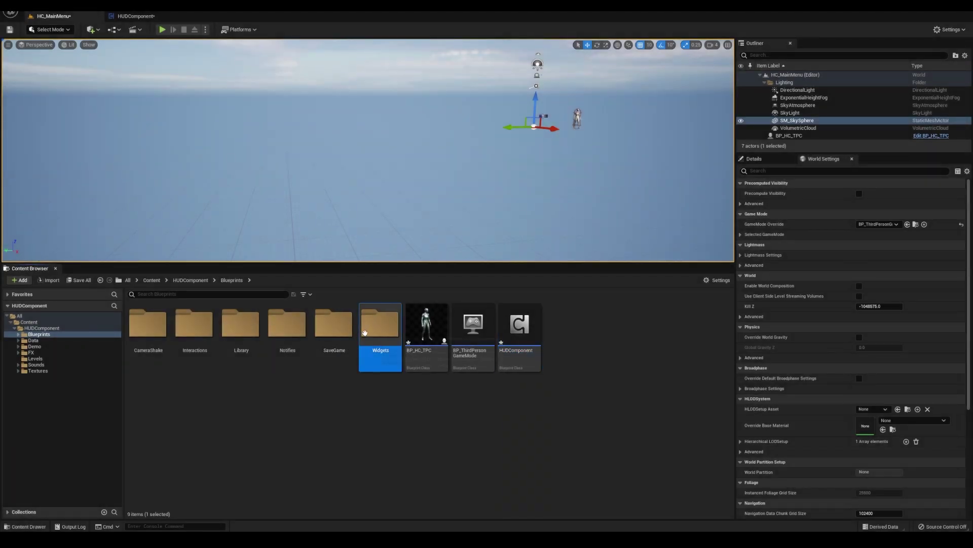
Open the W_HUD widget blueprint from the Widgets folder
double_click(380, 330)
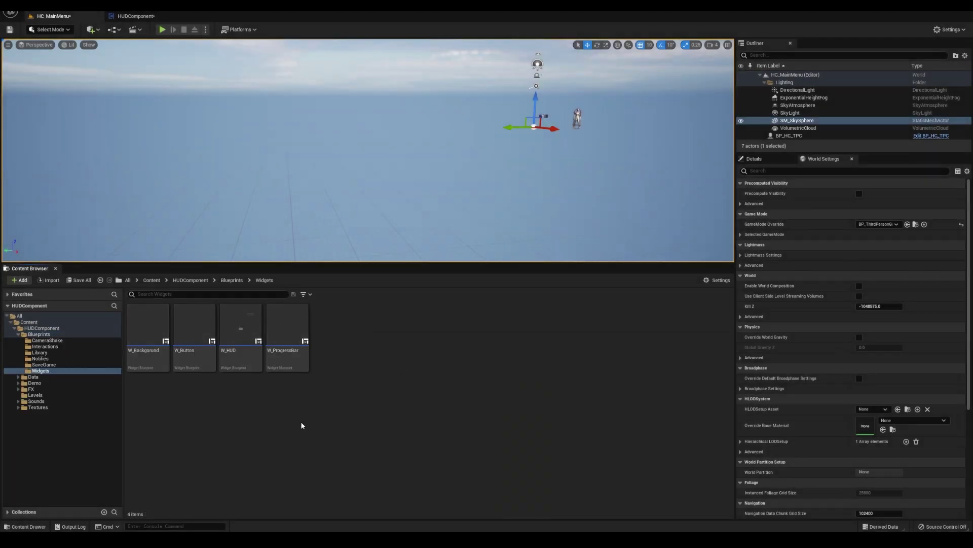
double_click(239, 346)
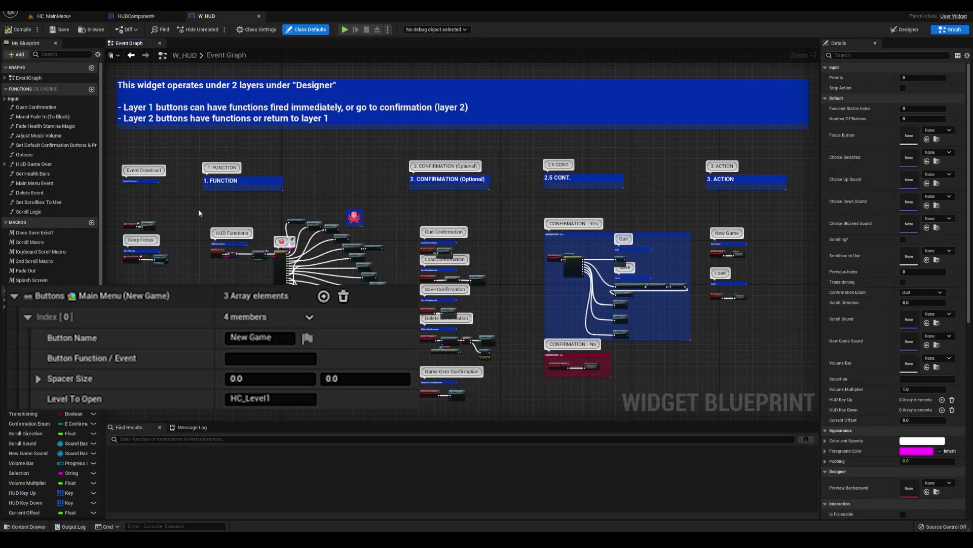
Examine the HUD Functions section and the Switch on String node's cases in the W_HUD event graph
scroll(231, 240, "up", 7)
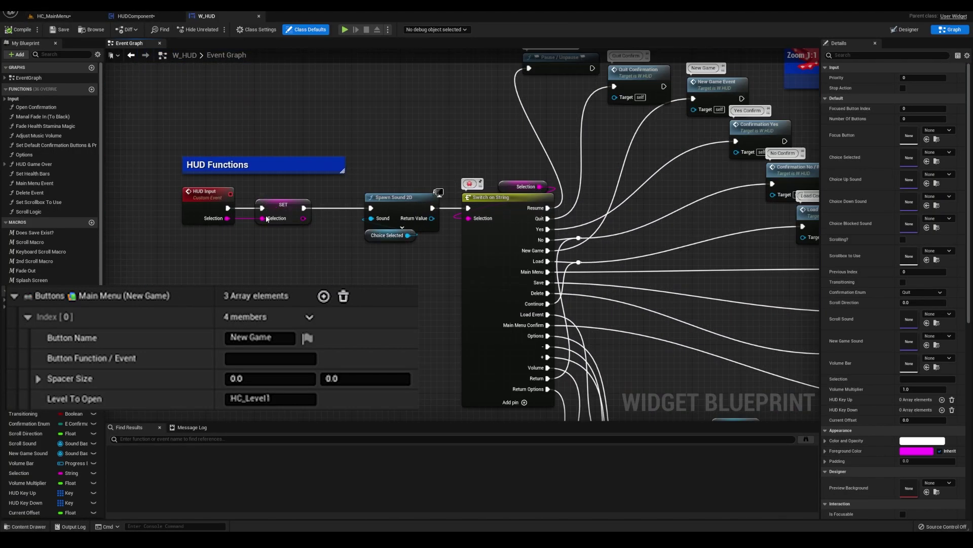
left_click(499, 198)
right_click_drag(603, 213, 543, 159)
left_click(825, 78)
left_click_drag(819, 69, 518, 82)
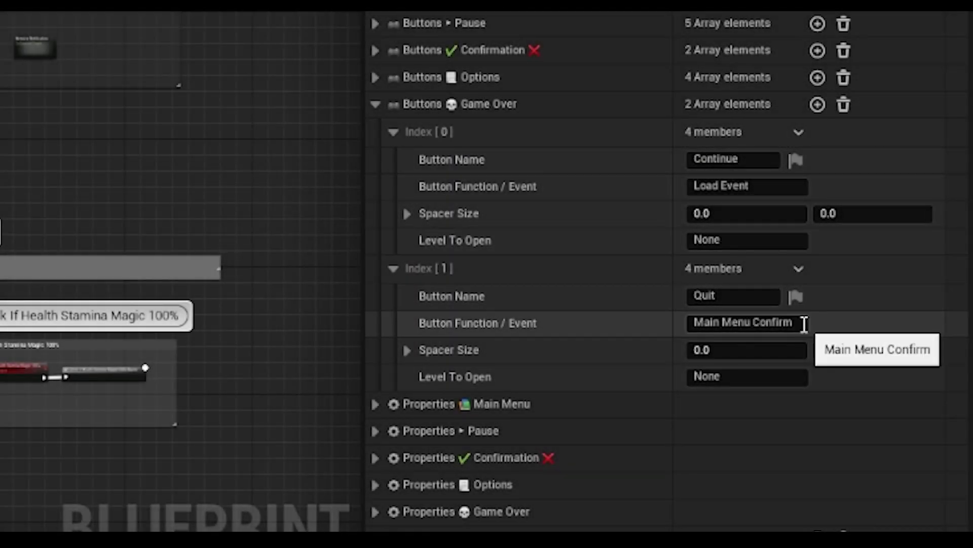
Trace the Game Over Quit button's Main Menu Confirm function to its matching Switch on String case in the W_HUD event graph
left_click(794, 322)
left_click(633, 323)
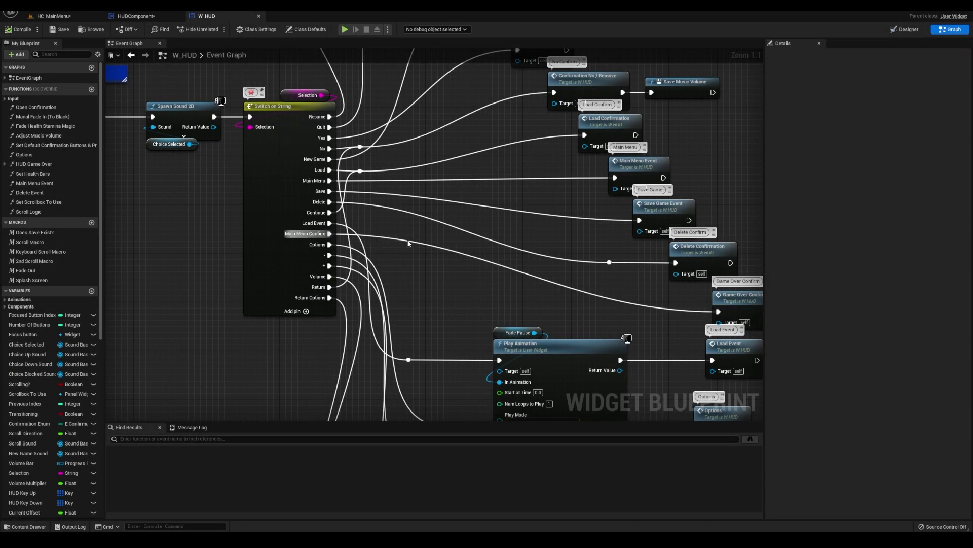
right_click_drag(409, 243, 266, 223)
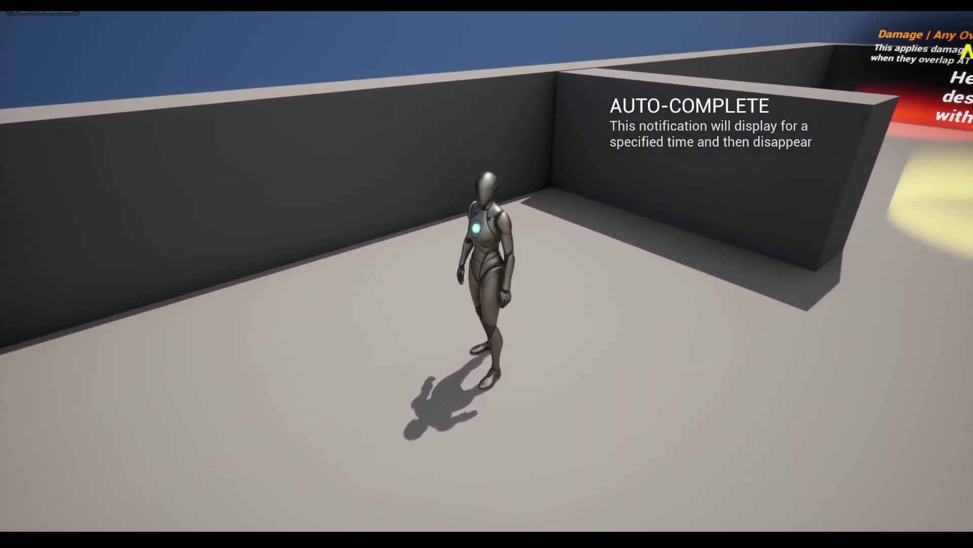
Run the character toward the yellow Notification | Default zone in the test level, stop before it and release the mouse cursor from the game
key("w")
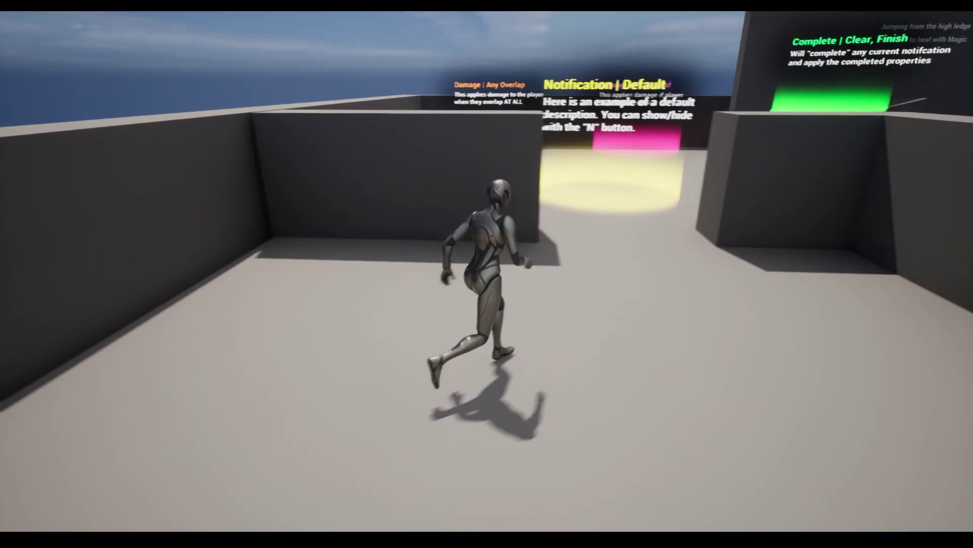
key("w")
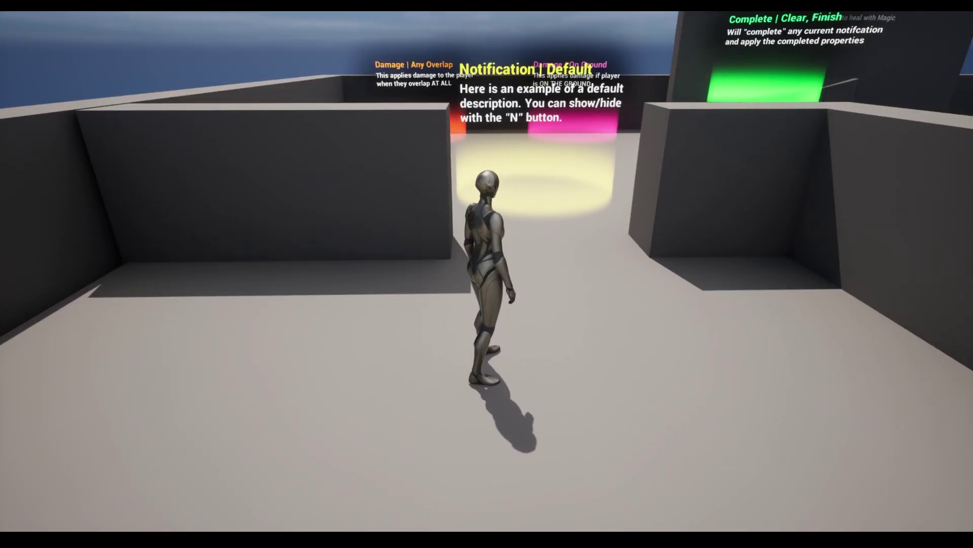
key("shift+F1")
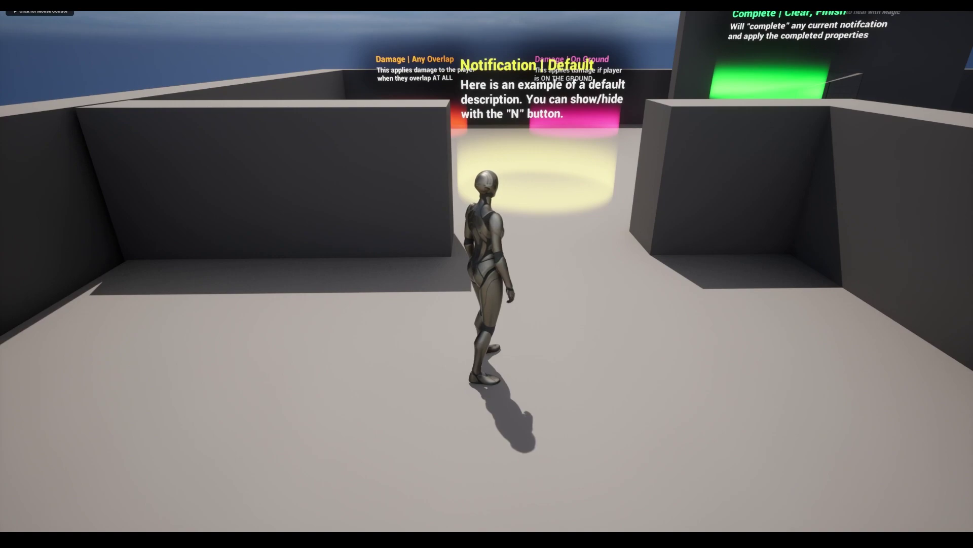